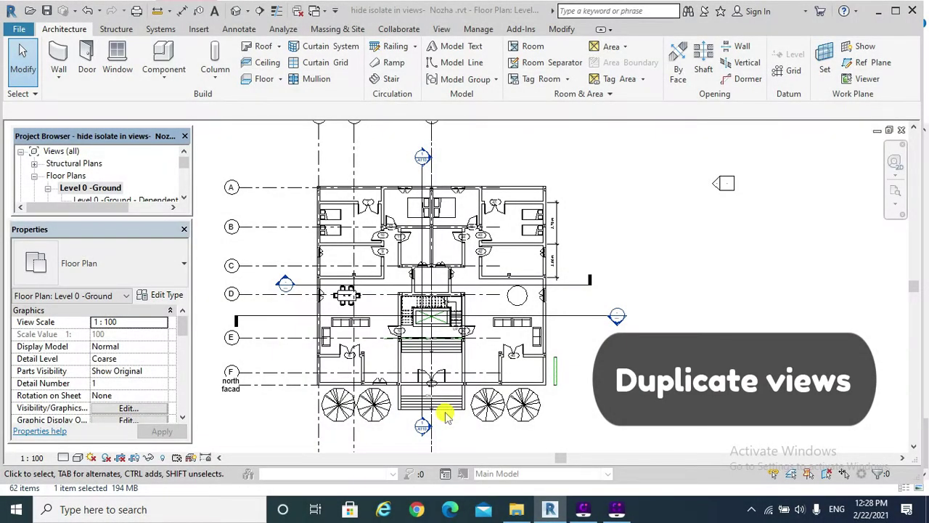
click(440, 30)
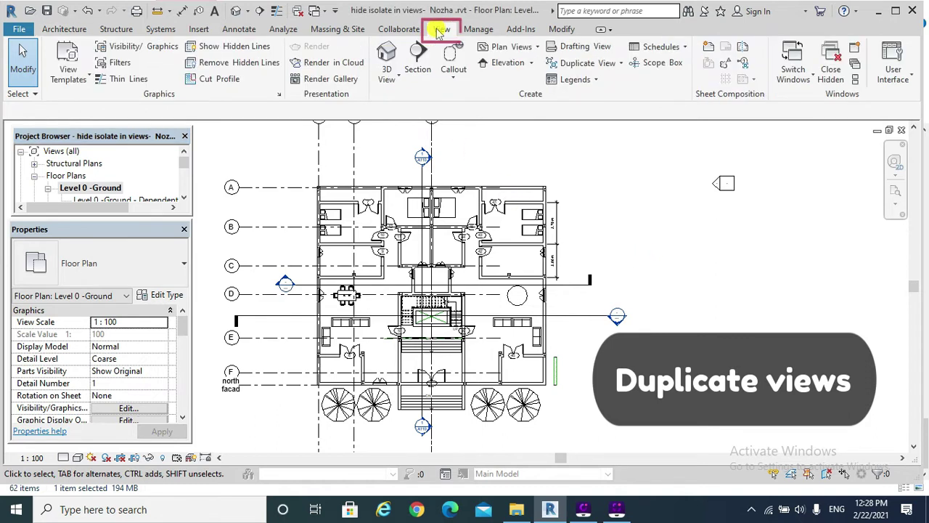
click(588, 63)
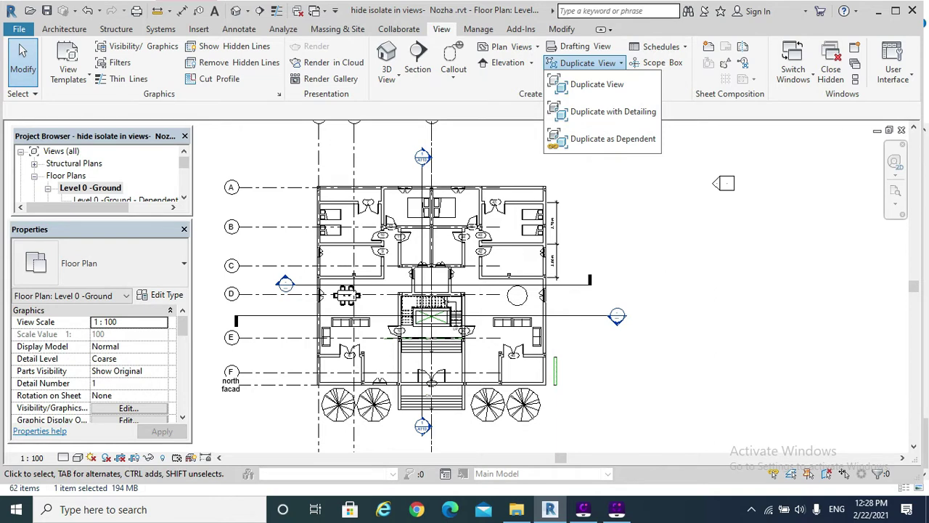
click(86, 187)
right_click(82, 188)
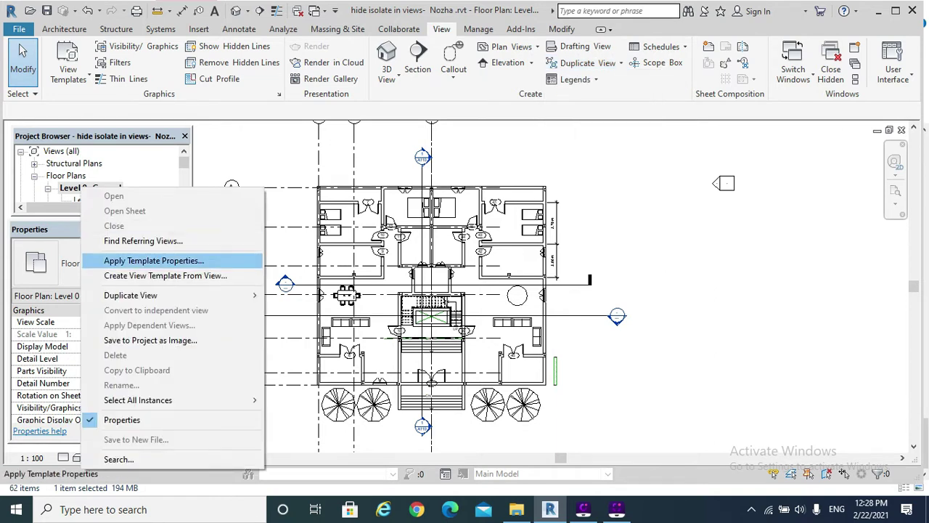
mouse_move(130, 295)
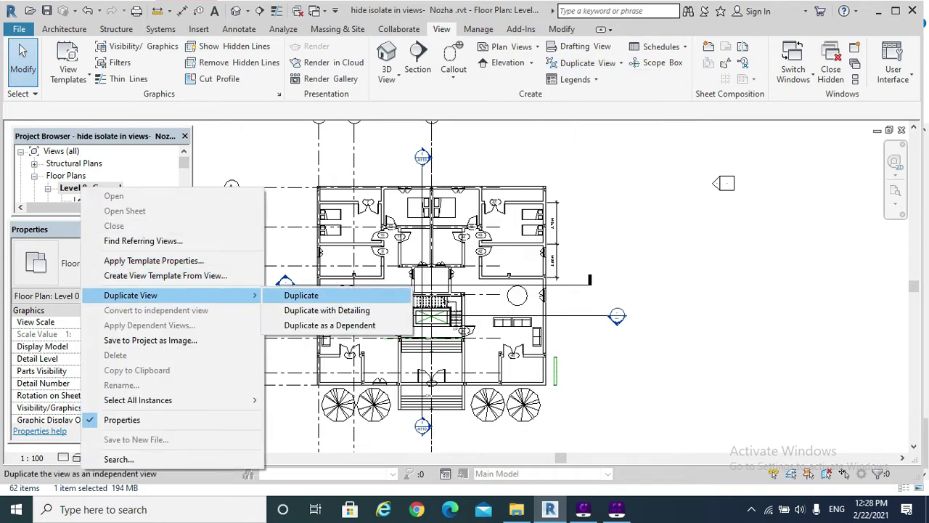
click(286, 374)
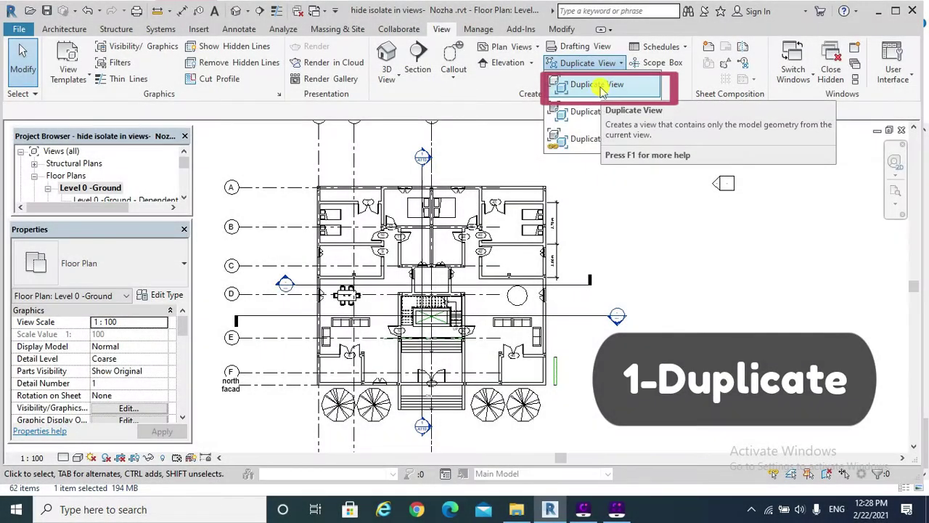
Step: Make plain Duplicate copies of the Level 0 -Ground and Level 1 First plans, opening Level 1 First Copy 1
click(601, 86)
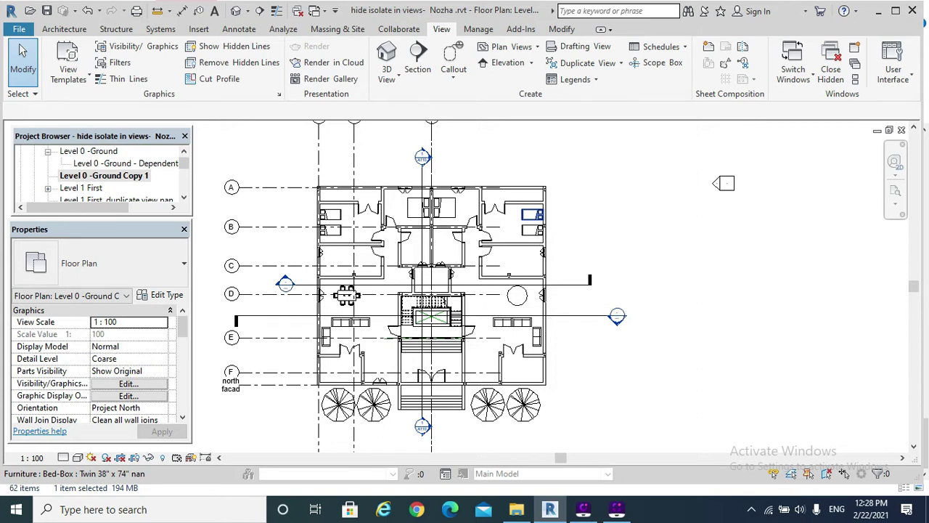
key(ctrl+Tab)
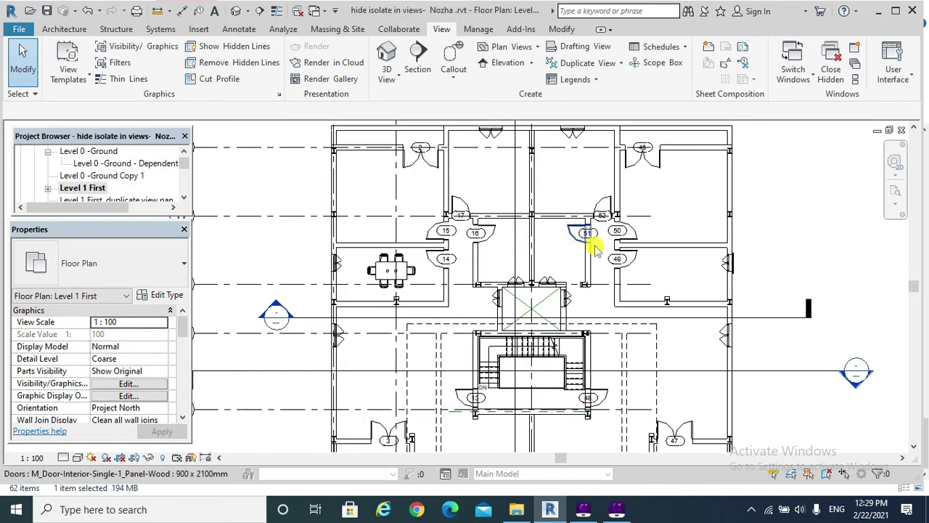
click(410, 279)
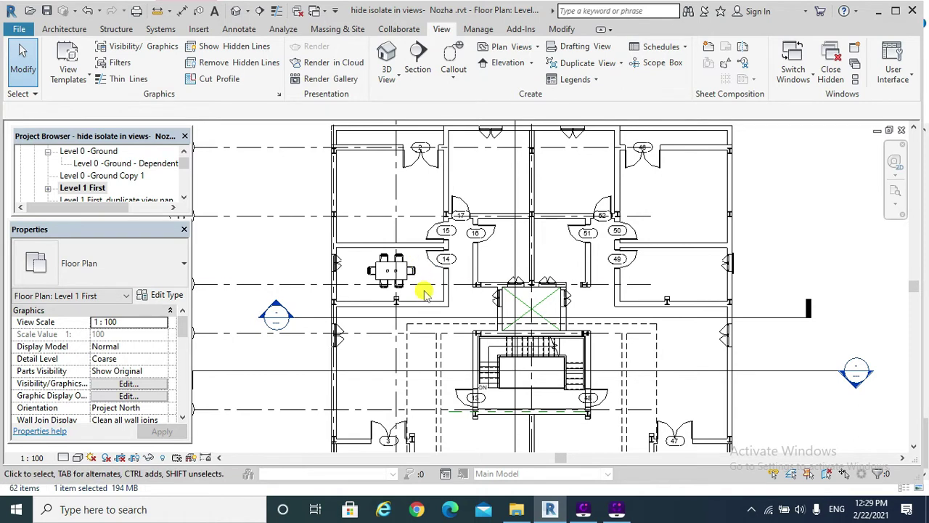
click(96, 189)
right_click(96, 188)
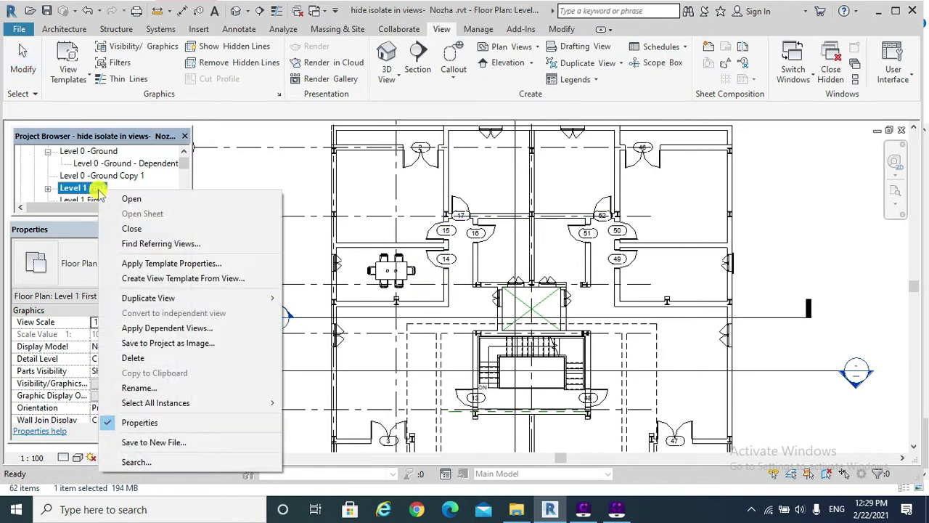
mouse_move(178, 300)
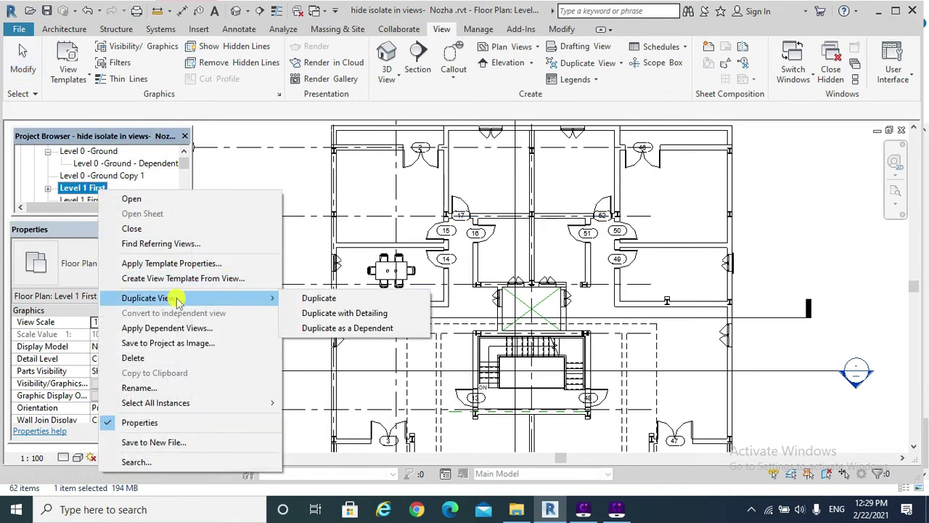
click(311, 300)
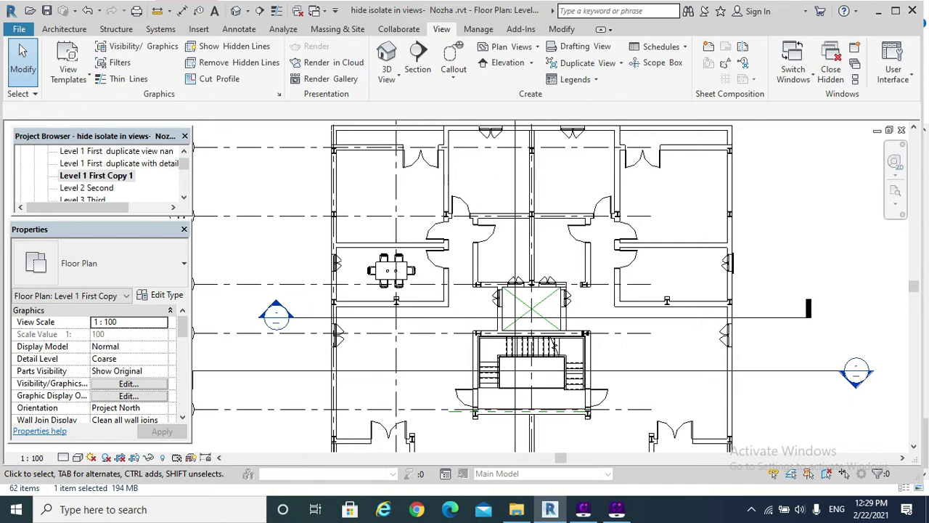
Step: Duplicate Level 1 First with Detailing to create Level 1 First Copy 2
scroll(80, 153, up, 1)
double_click(83, 151)
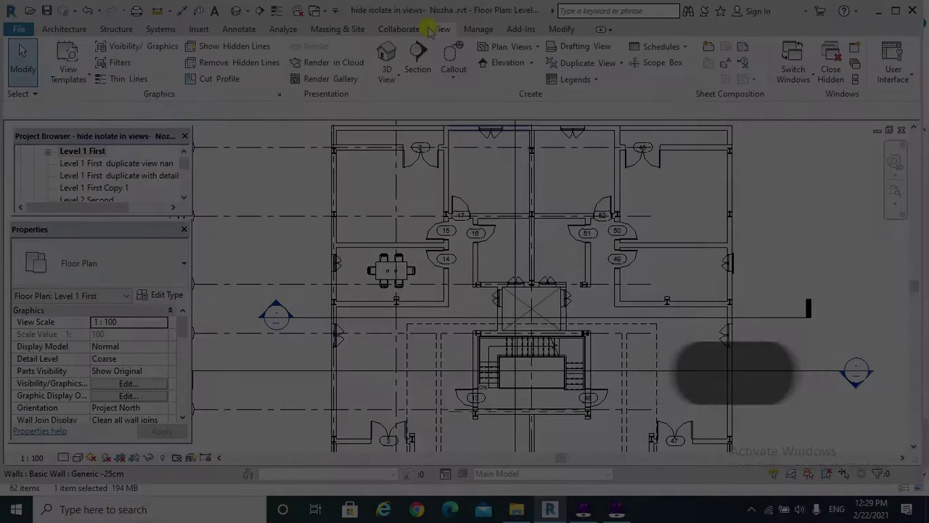
click(619, 63)
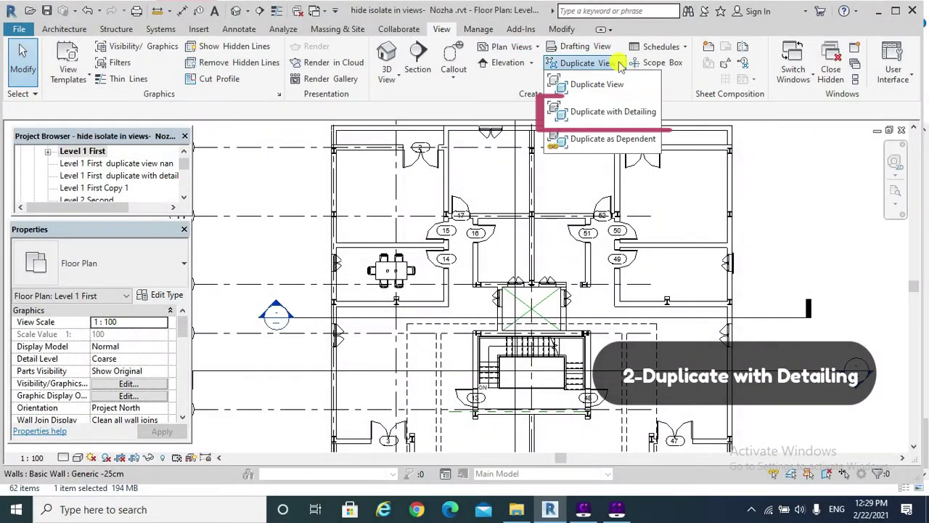
click(586, 114)
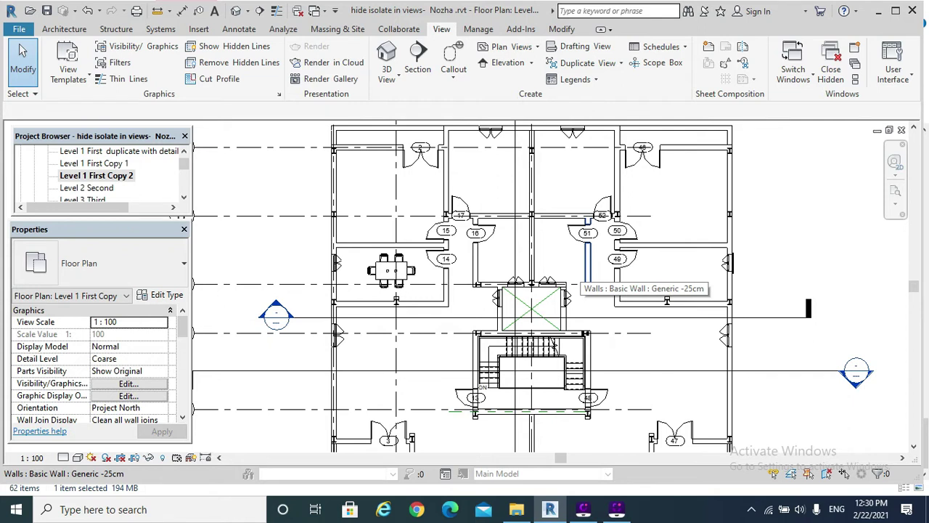
Step: Duplicate Level 1 First Copy 2 with Detailing to create Level 1 First Copy 2 Copy 1
right_click(91, 176)
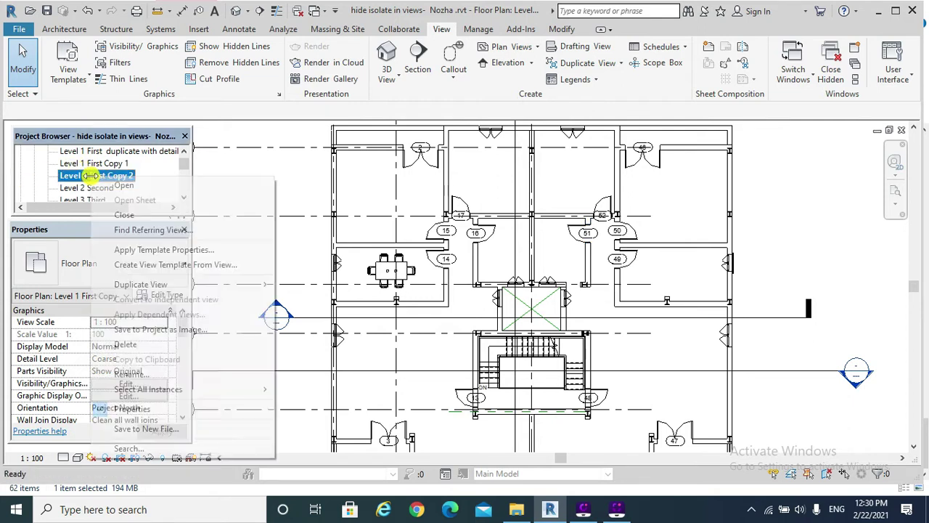
mouse_move(237, 286)
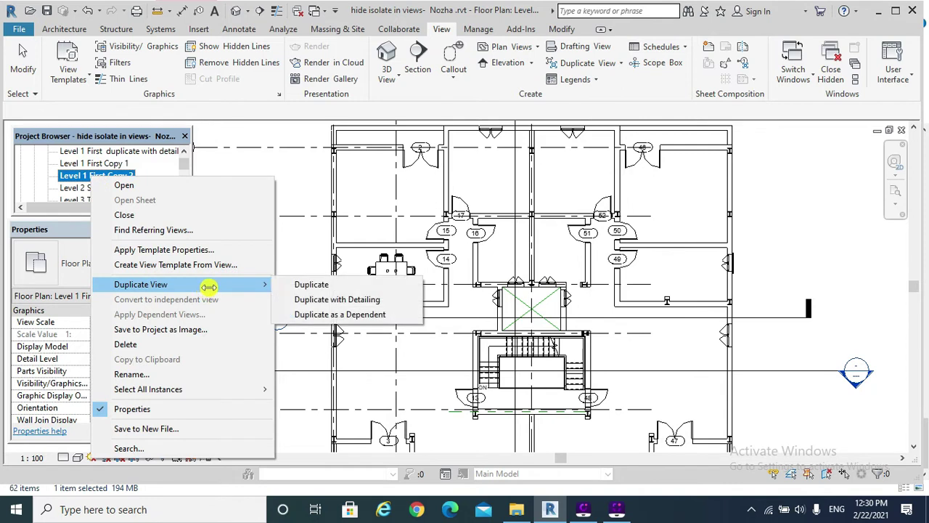
click(330, 305)
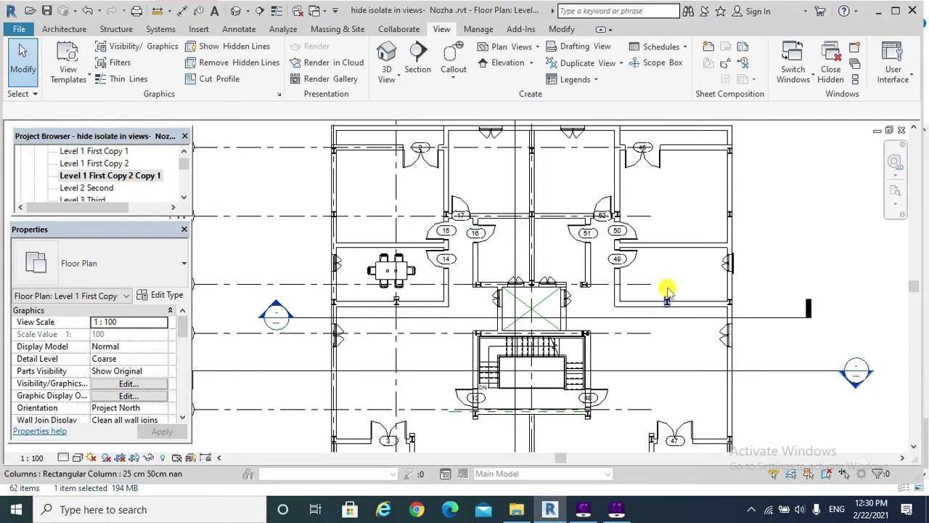
scroll(427, 254, up, 4)
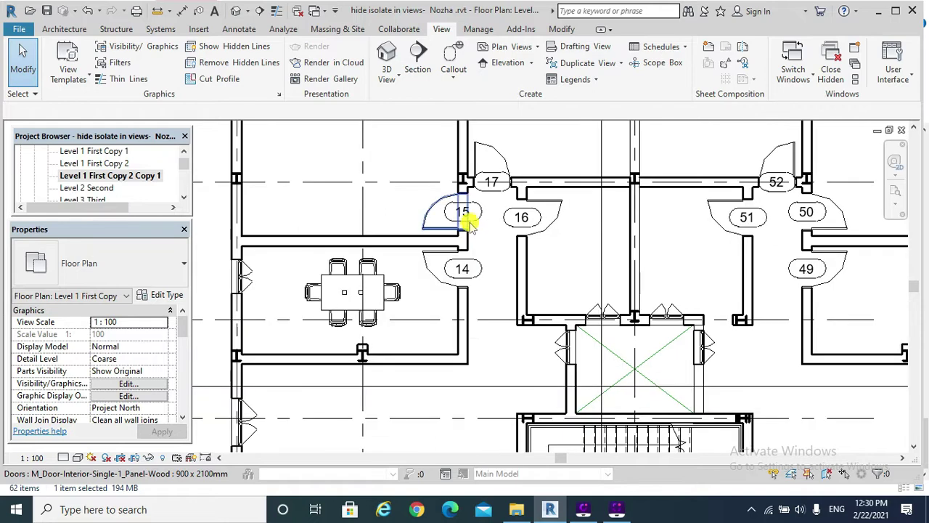
scroll(523, 209, down, 5)
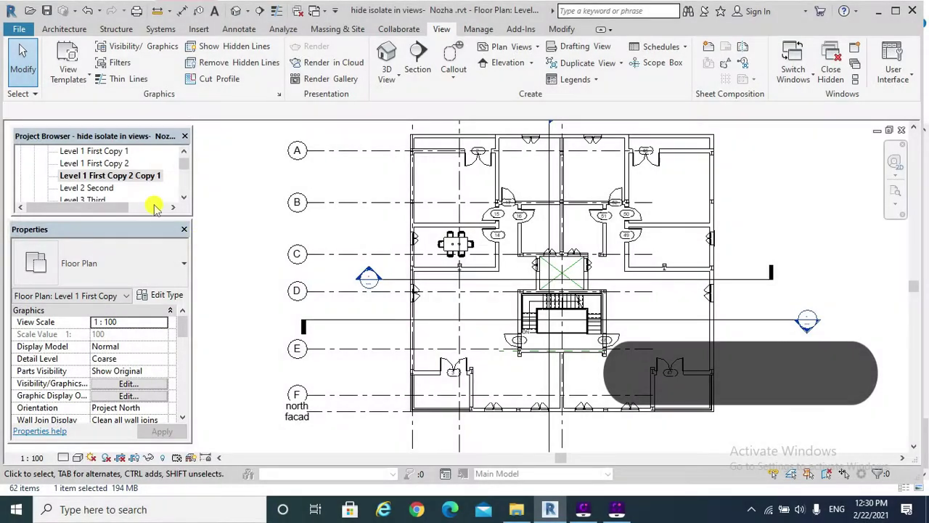
Step: Open Level 1 First and duplicate it as a Dependent view
scroll(87, 182, up, 2)
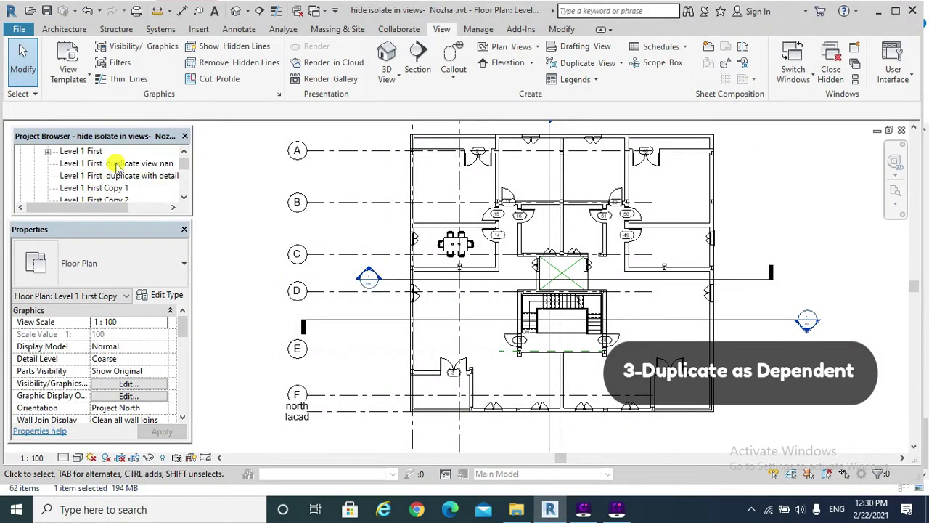
double_click(85, 151)
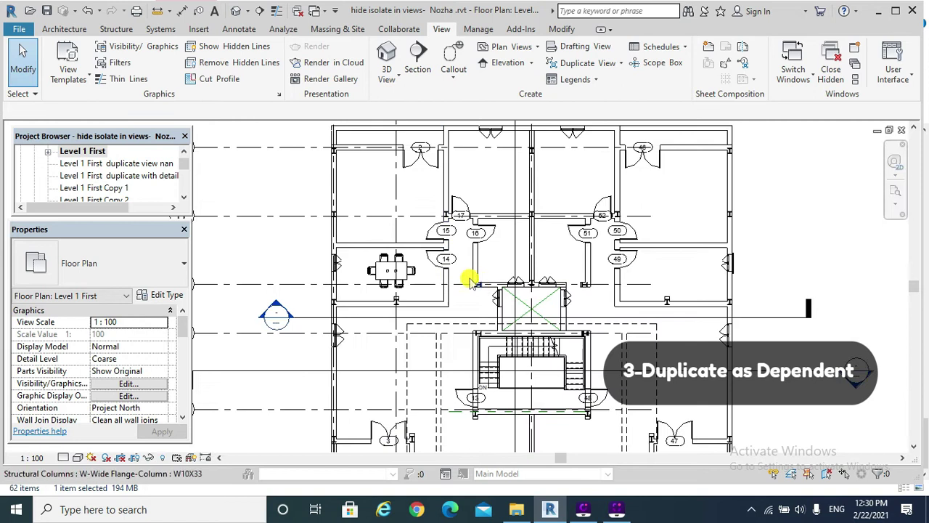
right_click(97, 151)
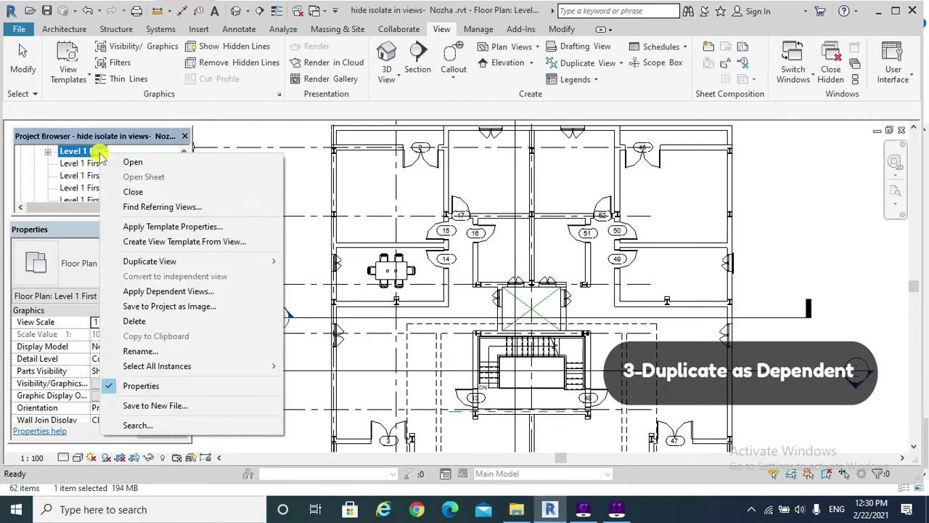
mouse_move(184, 263)
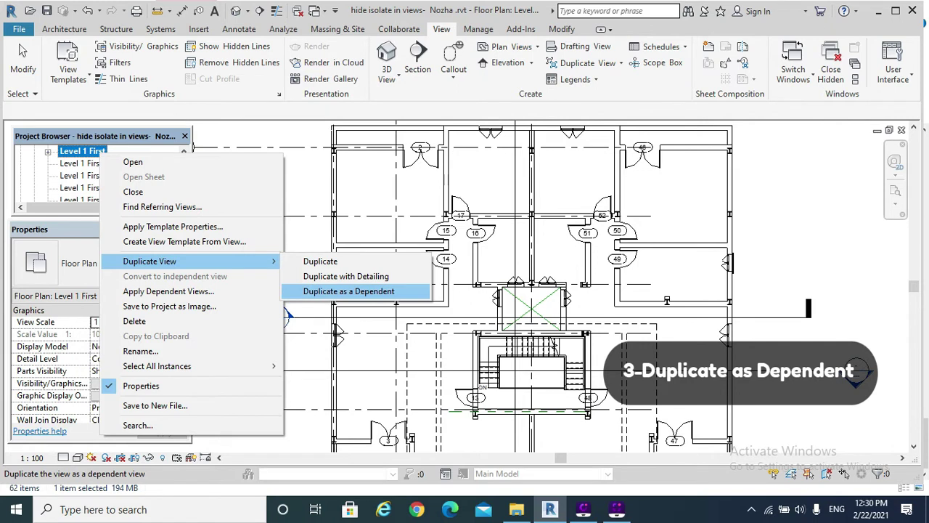
click(349, 291)
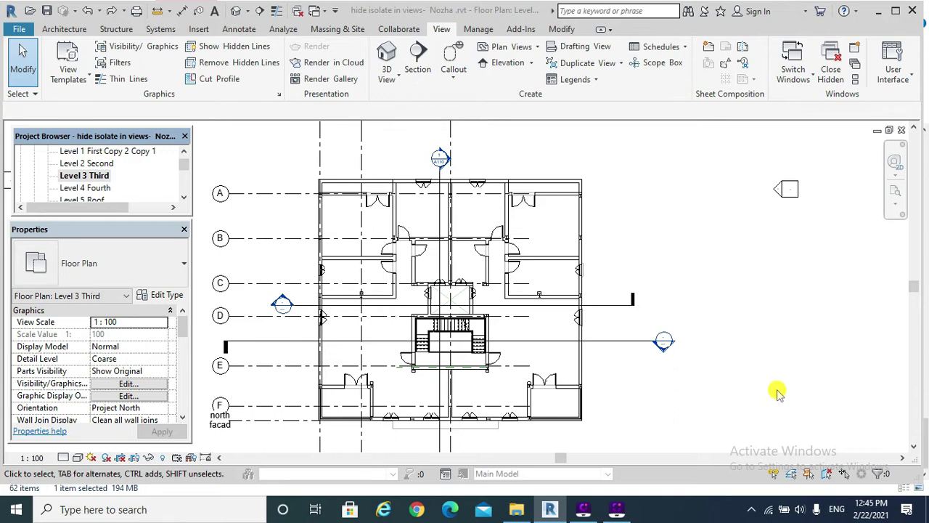
Step: Duplicate the Level 3 Third plan as a Dependent view
right_click(95, 178)
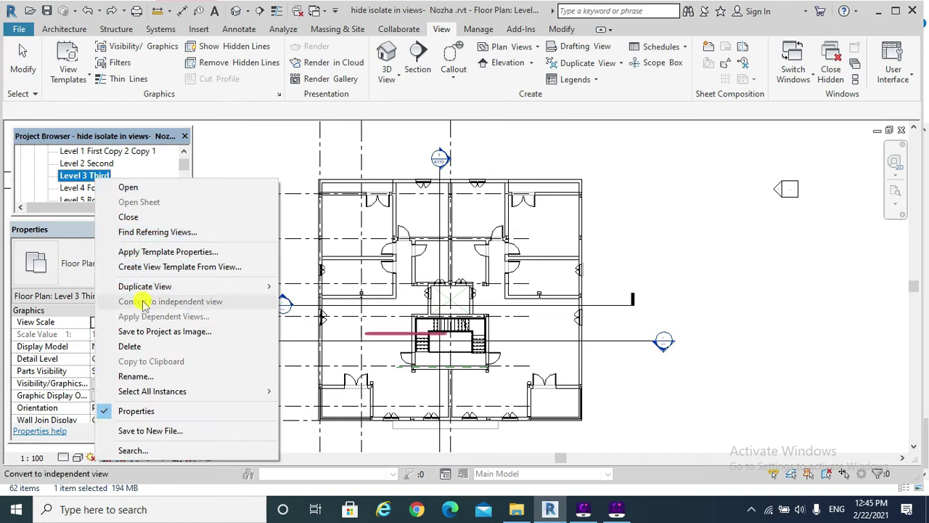
mouse_move(145, 288)
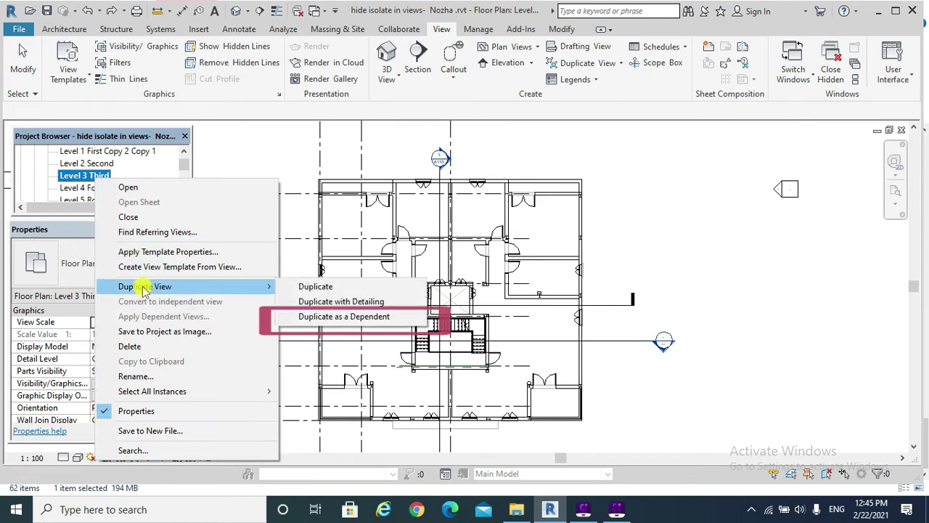
click(324, 318)
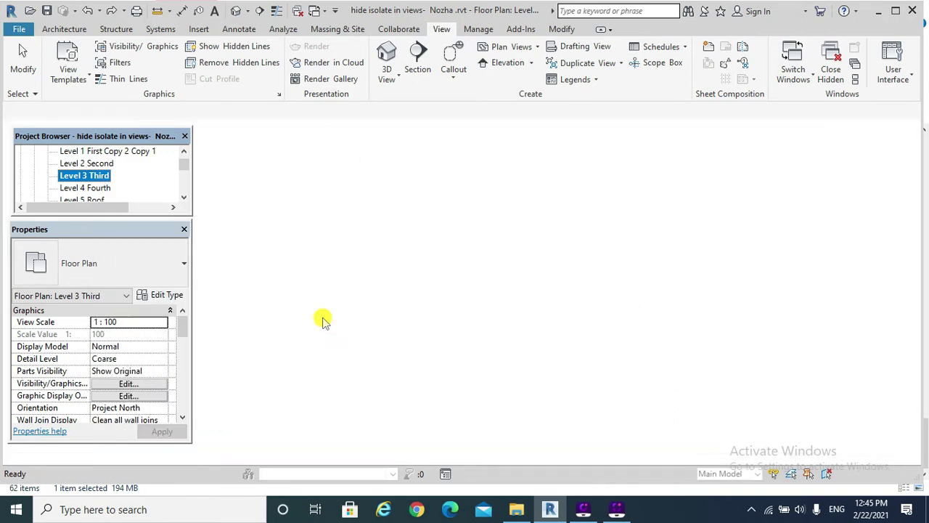
Step: Shrink the dependent view's crop region from the right, bottom and left to grids A–D and 1–3
click(664, 331)
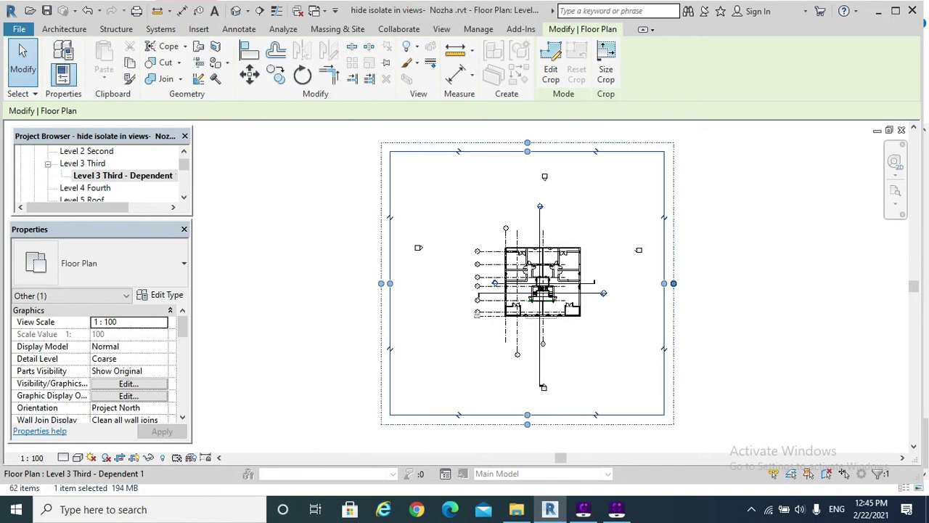
drag(665, 283, 550, 280)
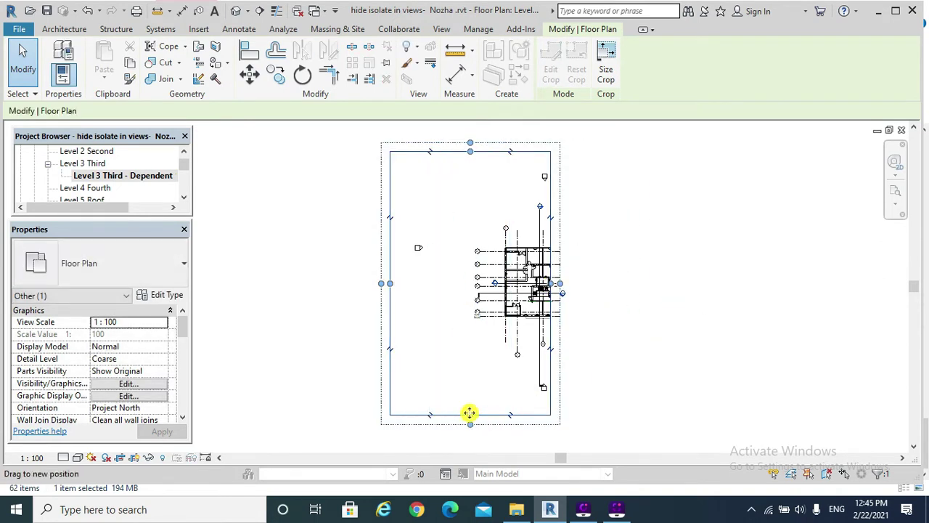
drag(471, 415, 470, 289)
drag(406, 266, 481, 264)
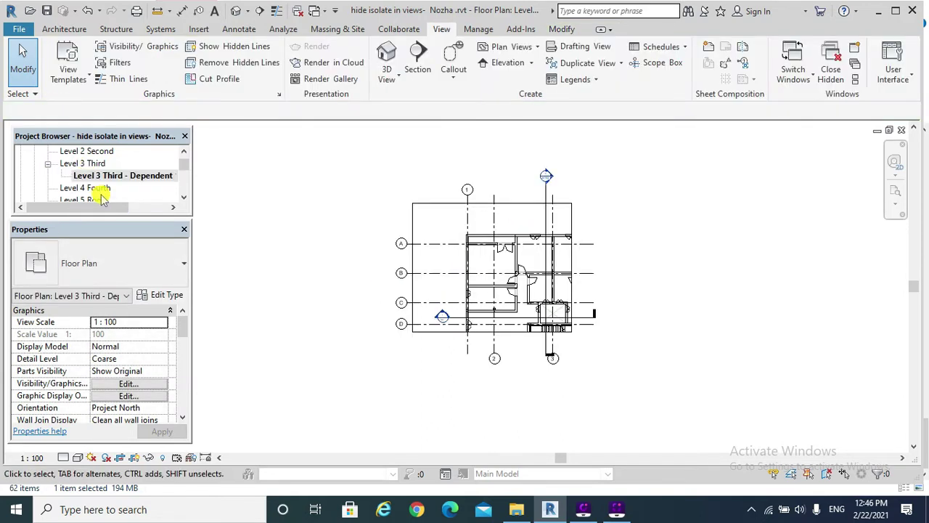
Step: Compare with the full Level 3 Third plan, then reopen Level 3 Third - Dependent 1
click(90, 164)
double_click(90, 164)
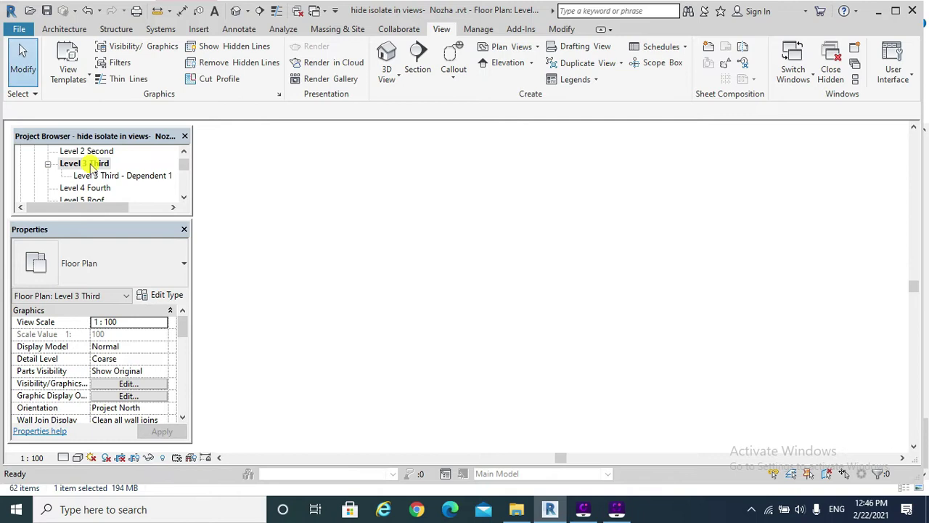
scroll(522, 367, down, 2)
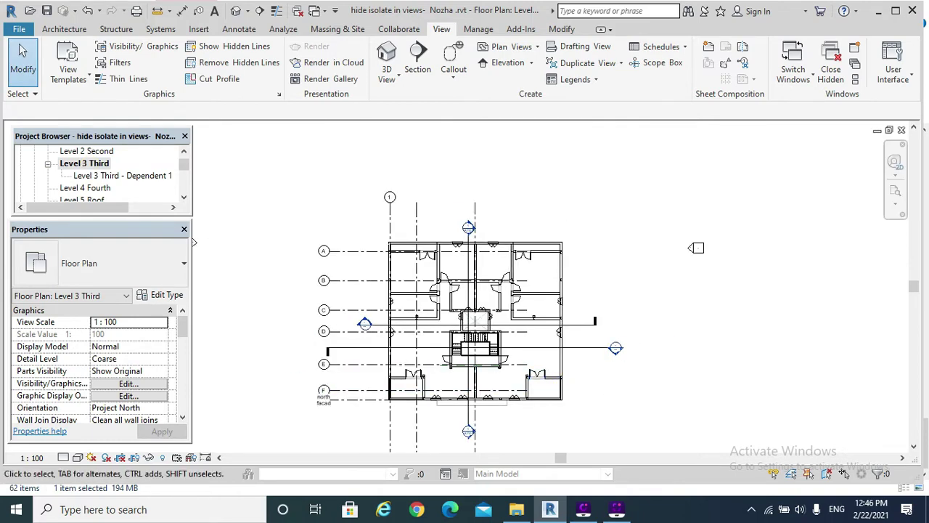
double_click(123, 176)
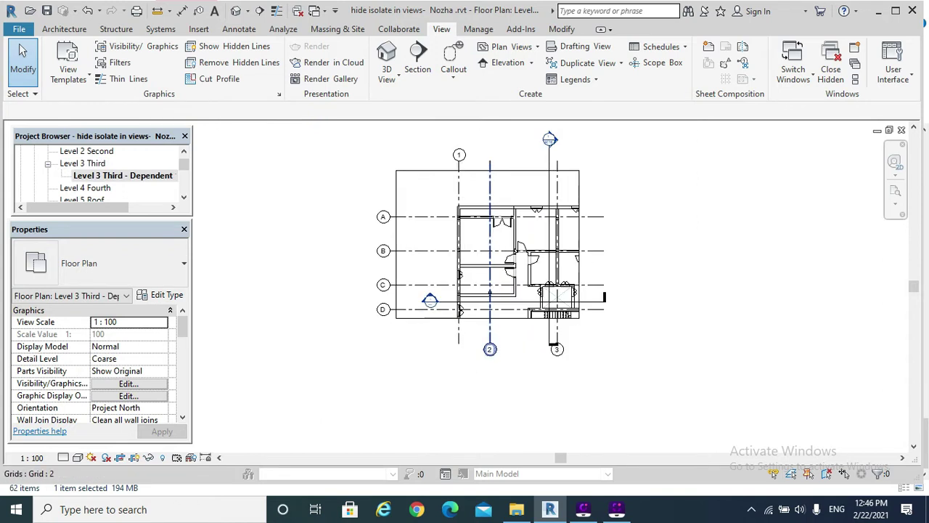
Step: Check the dependent view's crop region, then open the Level 3 Third Copy 1 floor plan
click(437, 323)
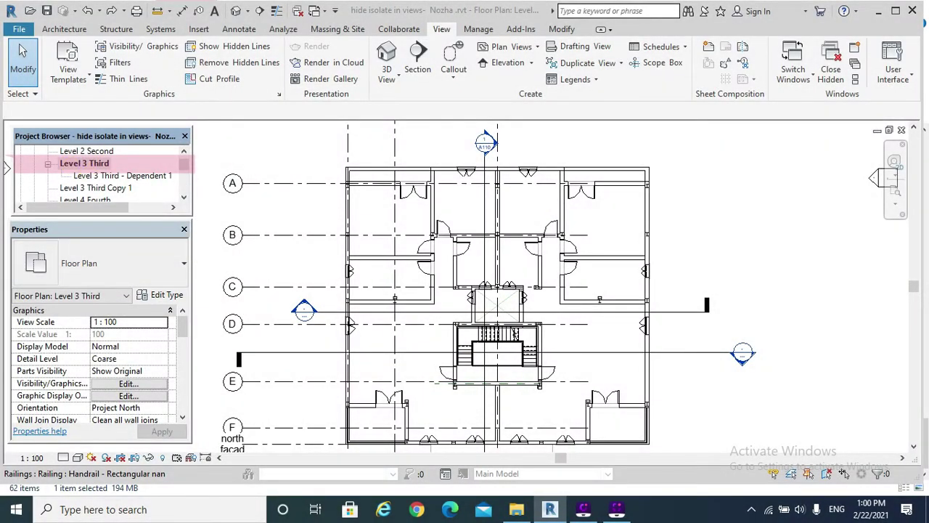
click(108, 175)
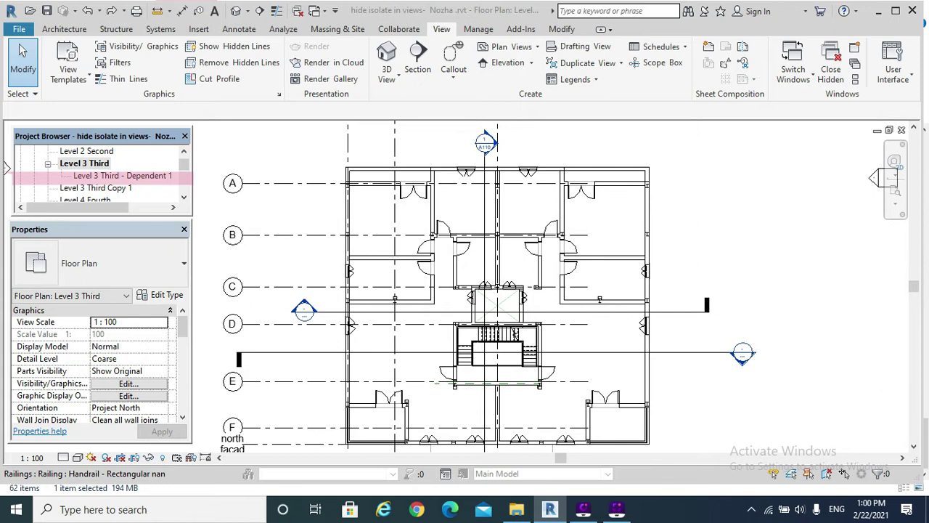
click(96, 187)
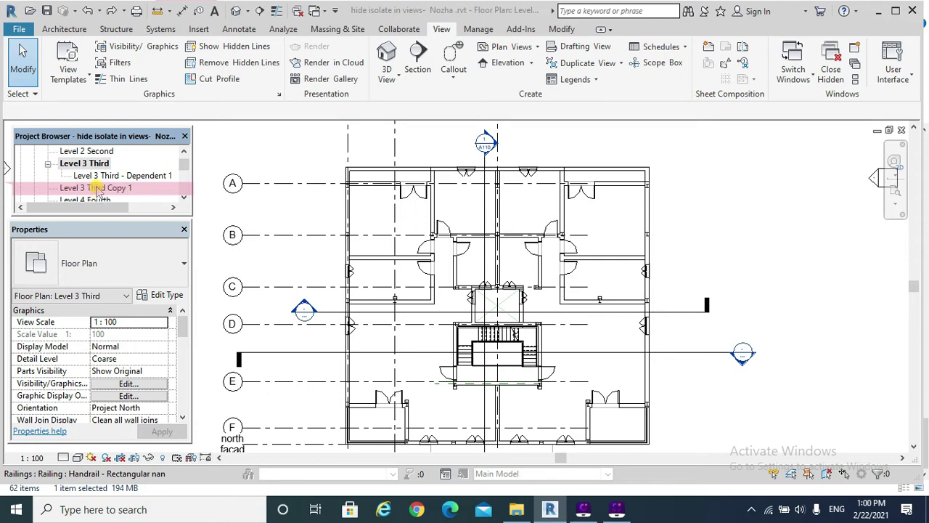
double_click(96, 189)
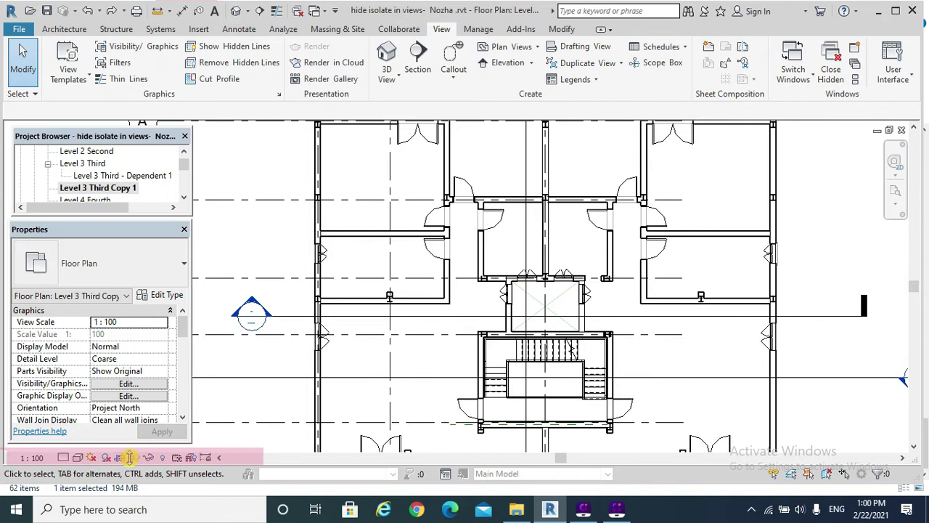
Step: Select a door and temporarily hide the Doors category in Level 3 Third Copy 1
click(438, 252)
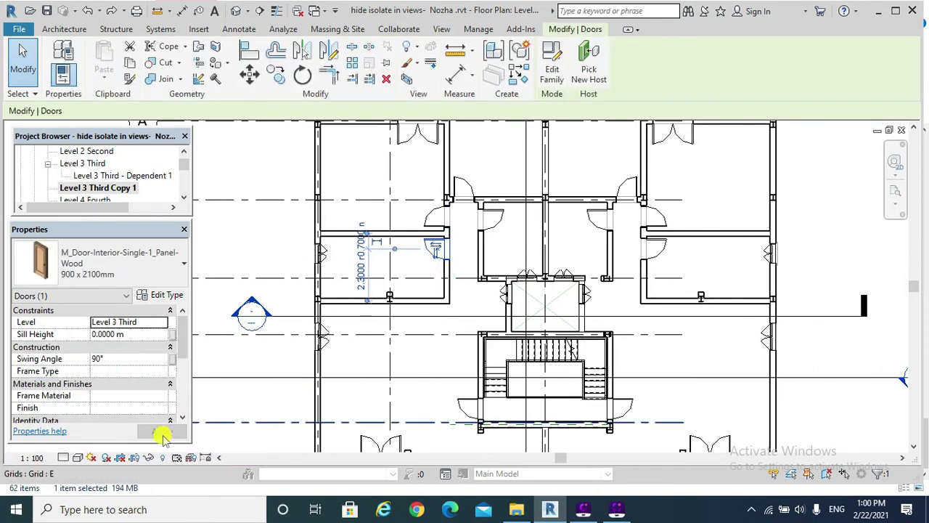
click(149, 458)
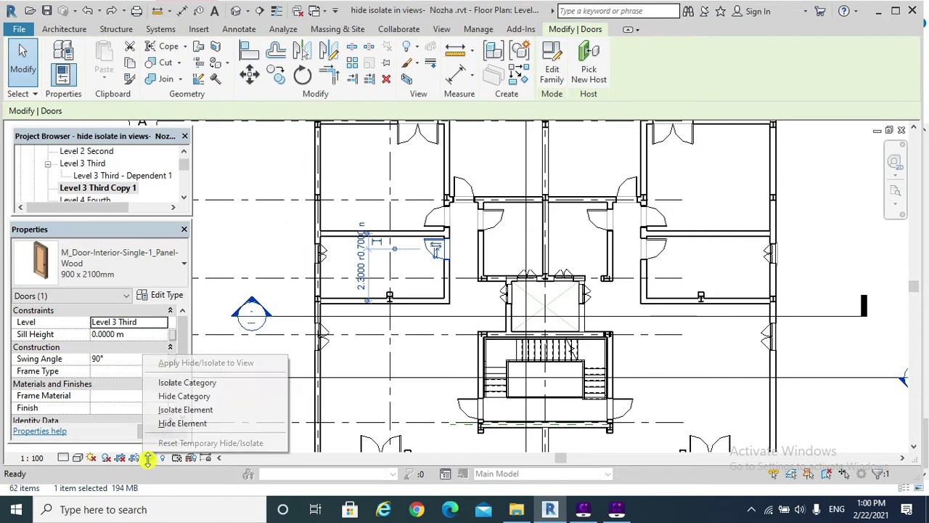
click(218, 397)
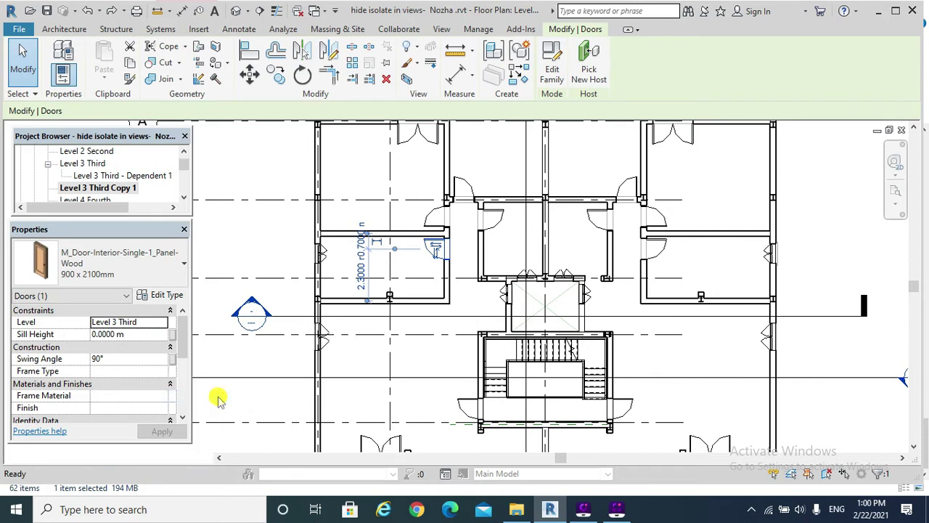
scroll(470, 263, down, 2)
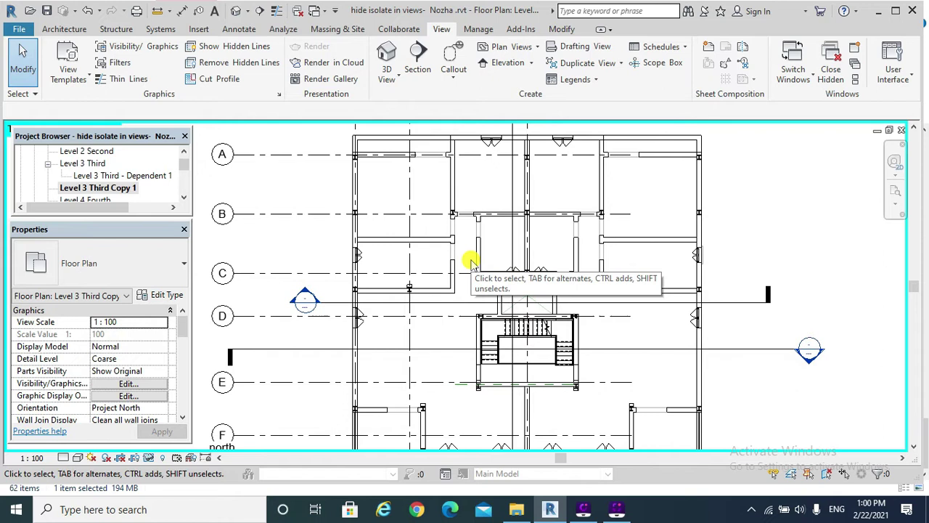
Step: Open the Level 3 Third plan and zoom in to see its doors still displayed
double_click(98, 164)
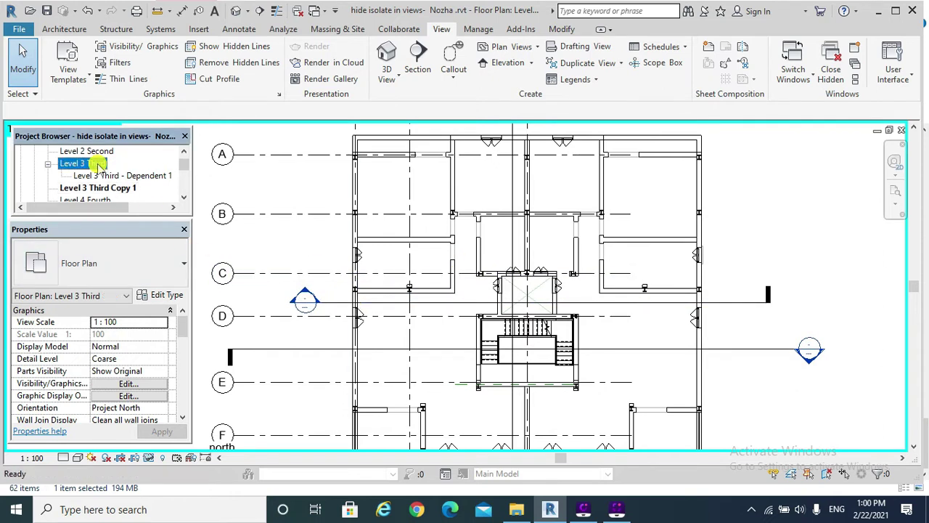
scroll(452, 290, up, 2)
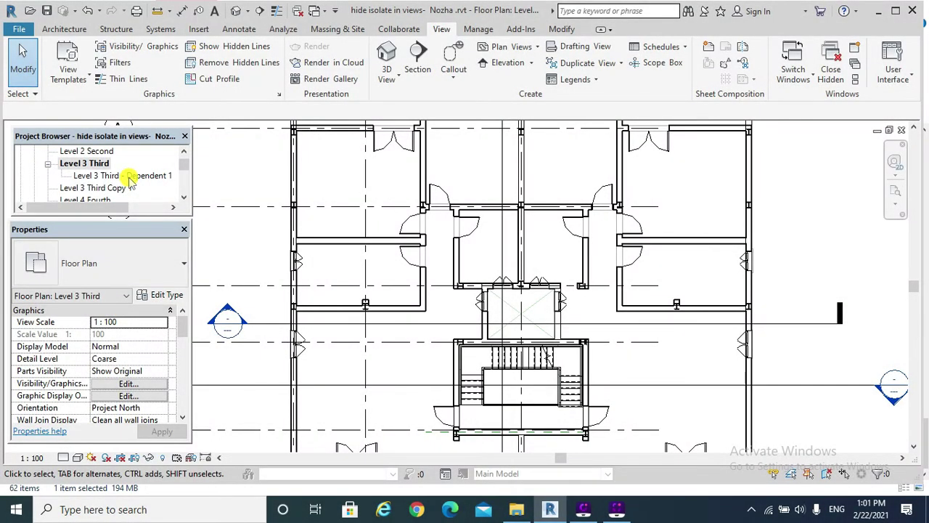
Step: Temporarily hide the Doors category in Level 3 Third - Dependent 1, then reopen Level 3 Third
double_click(128, 177)
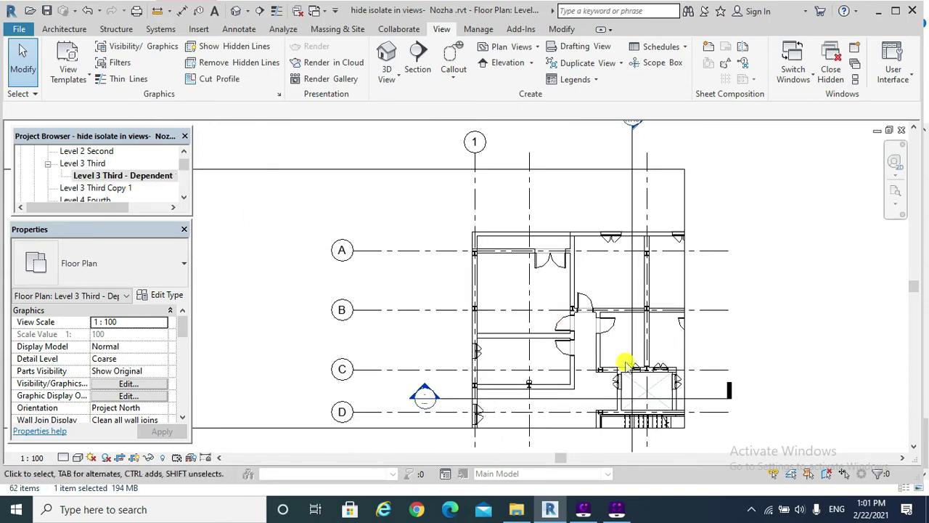
scroll(577, 368, up, 3)
click(543, 297)
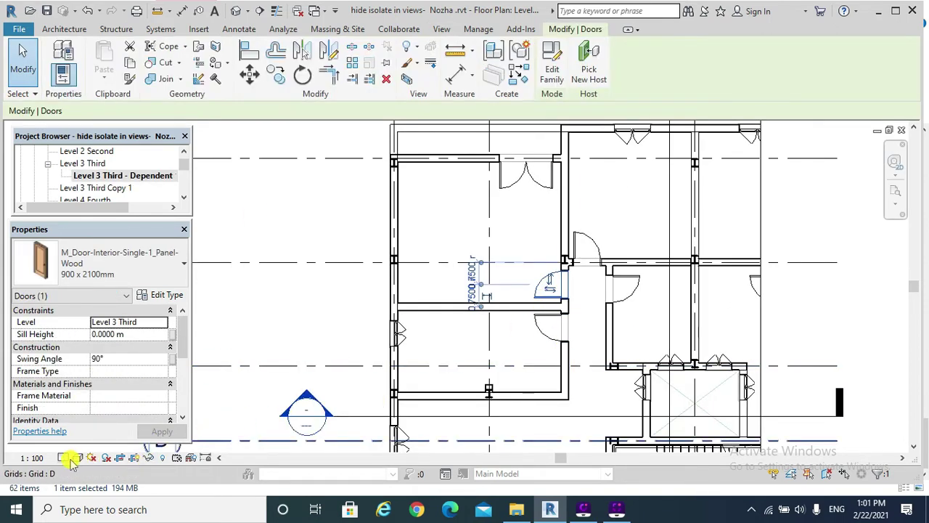
click(147, 457)
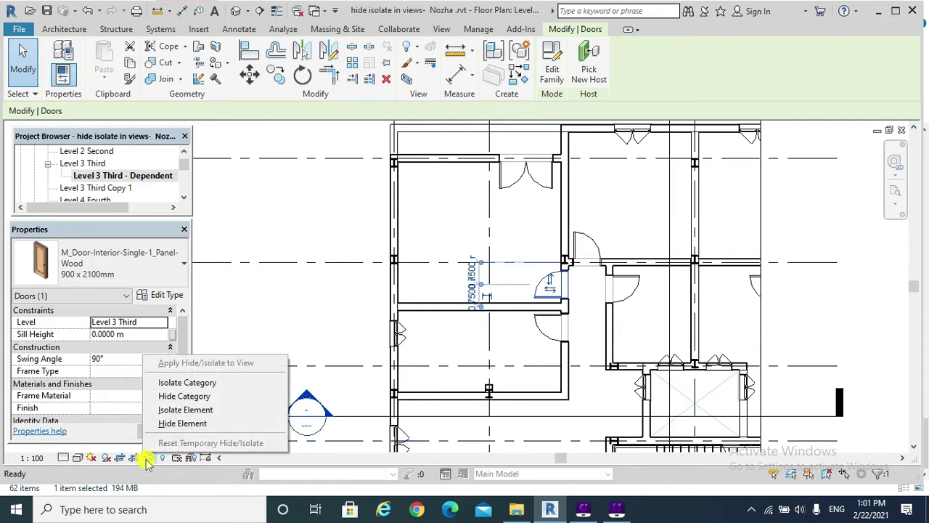
click(185, 397)
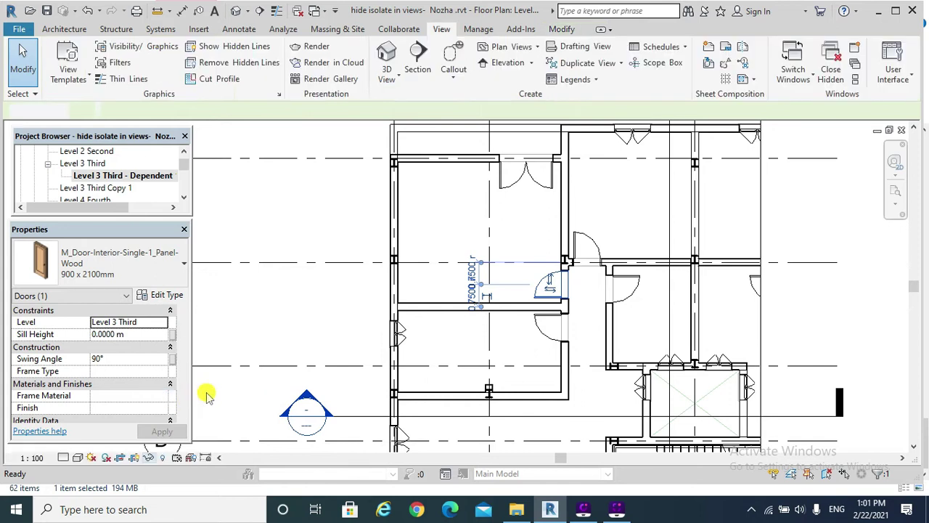
scroll(565, 305, down, 2)
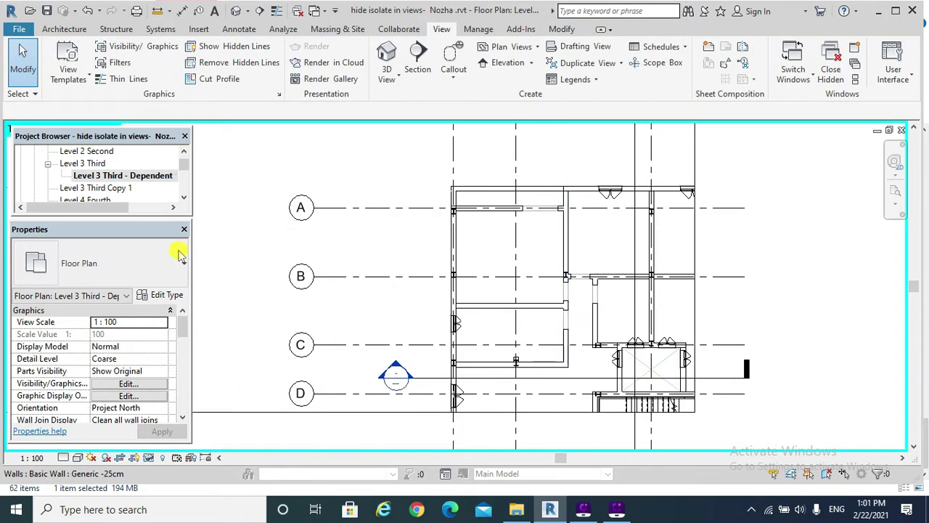
double_click(93, 163)
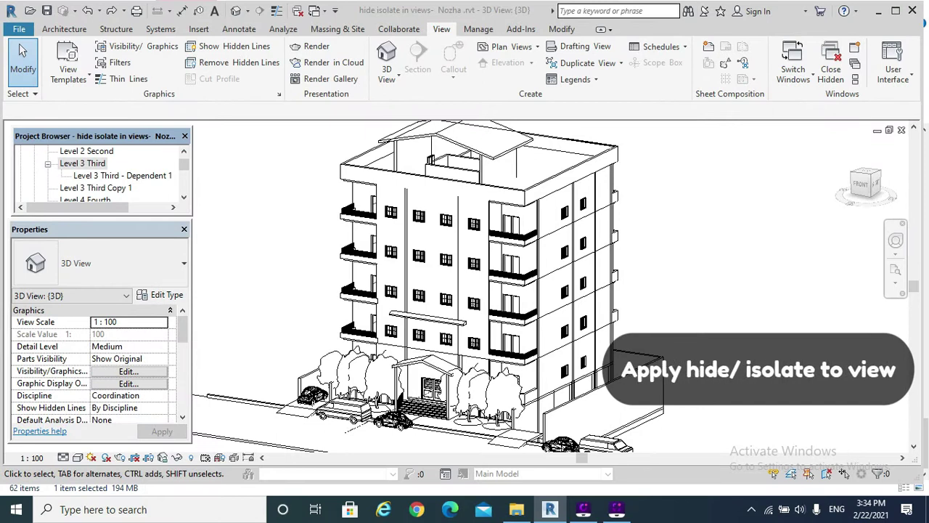
click(176, 459)
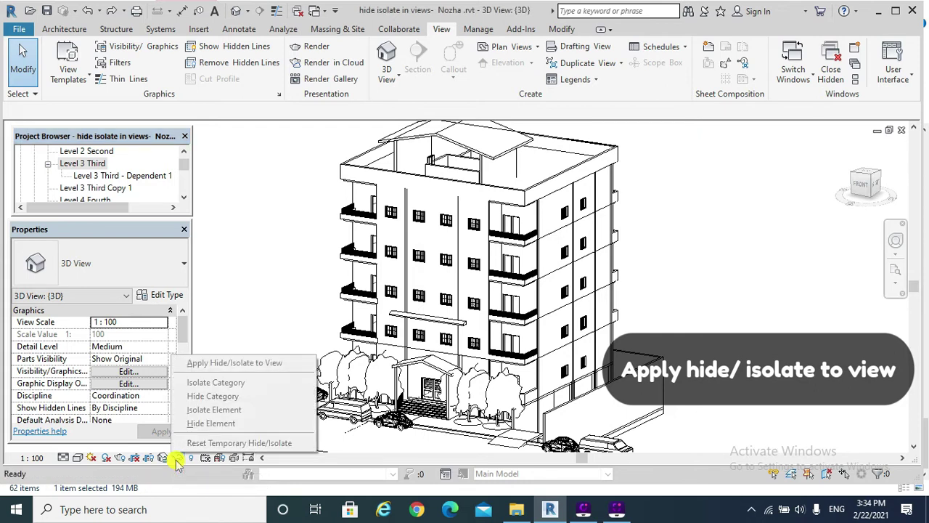
click(726, 298)
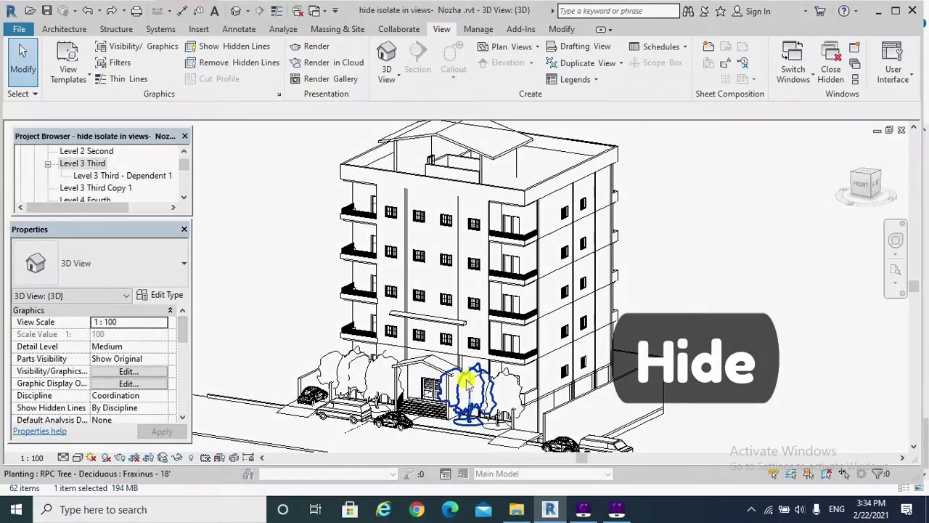
click(491, 398)
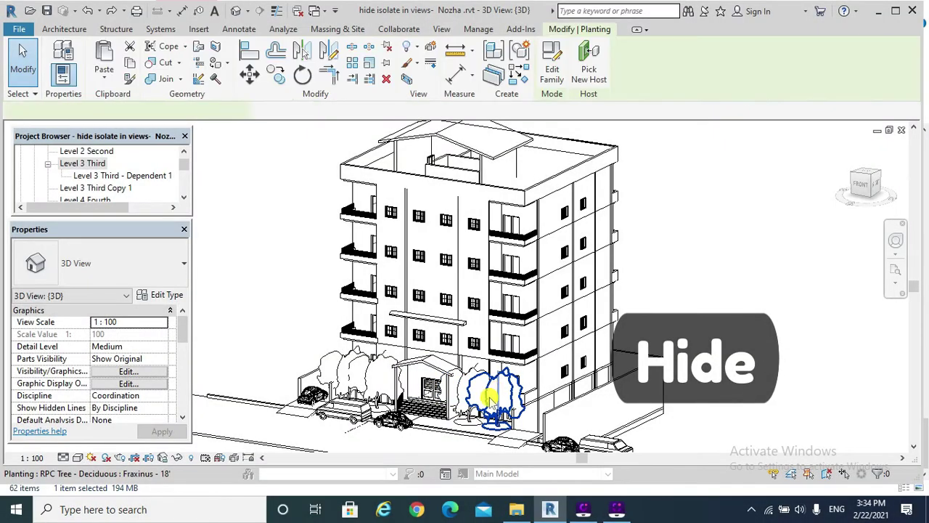
click(177, 458)
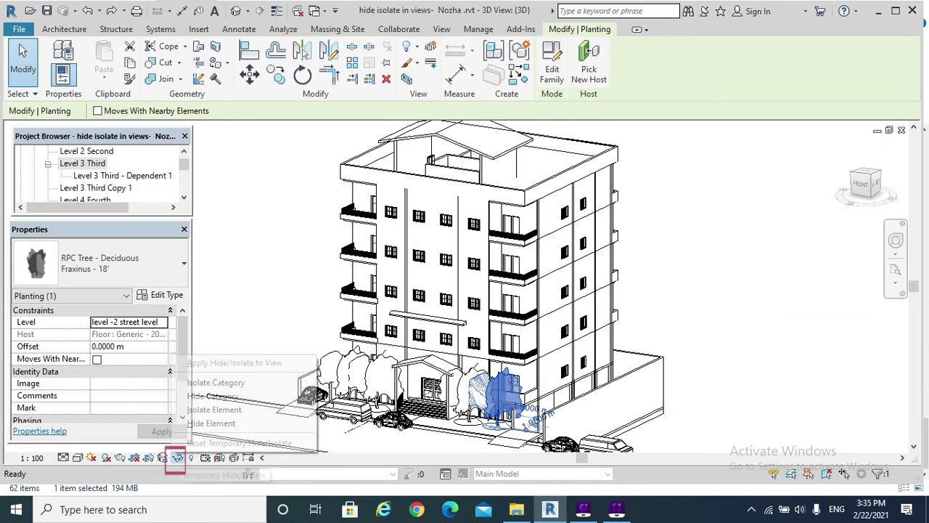
click(200, 397)
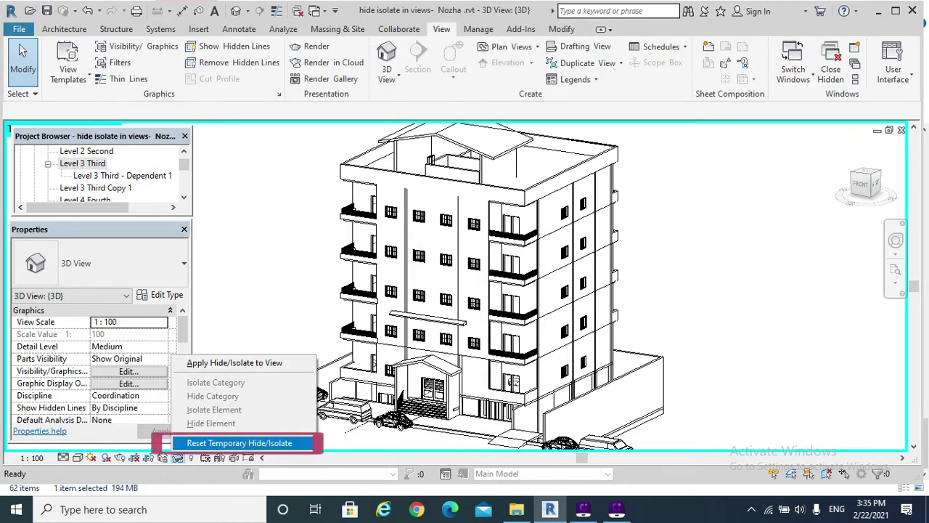
click(240, 443)
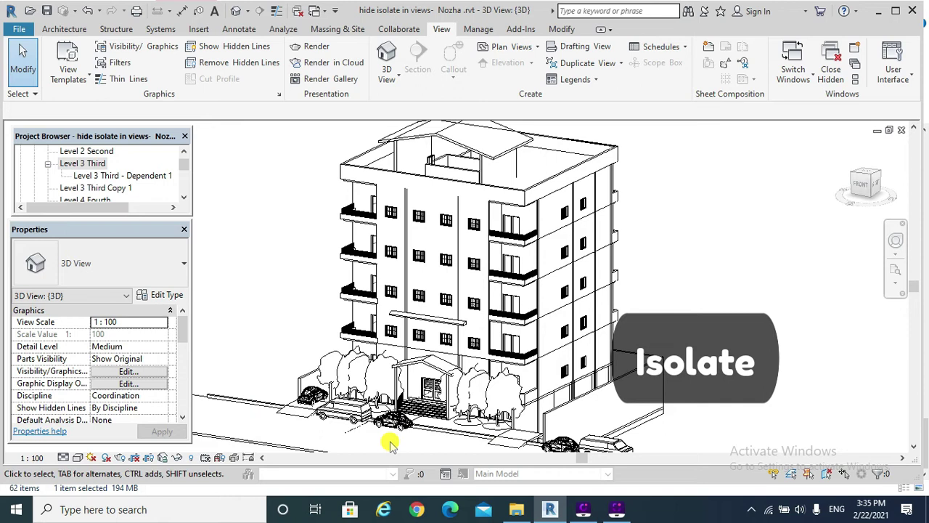
click(396, 428)
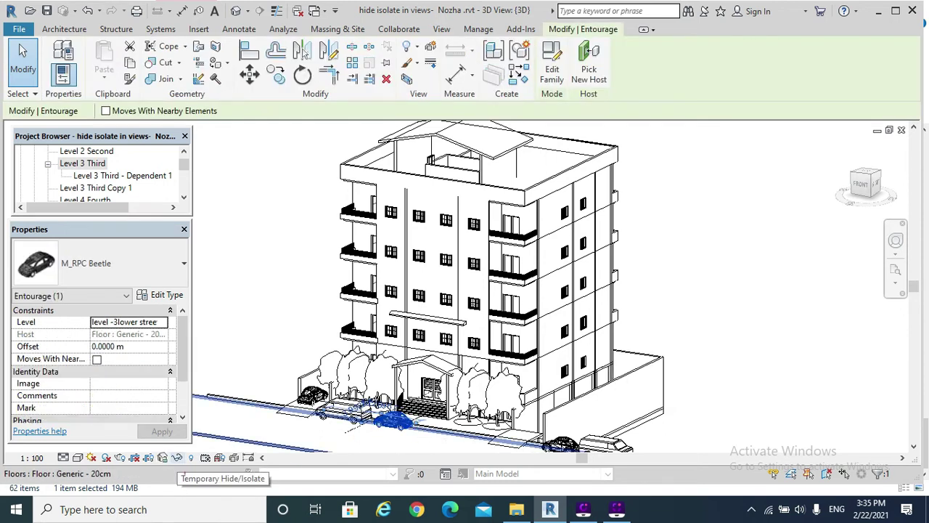
click(176, 458)
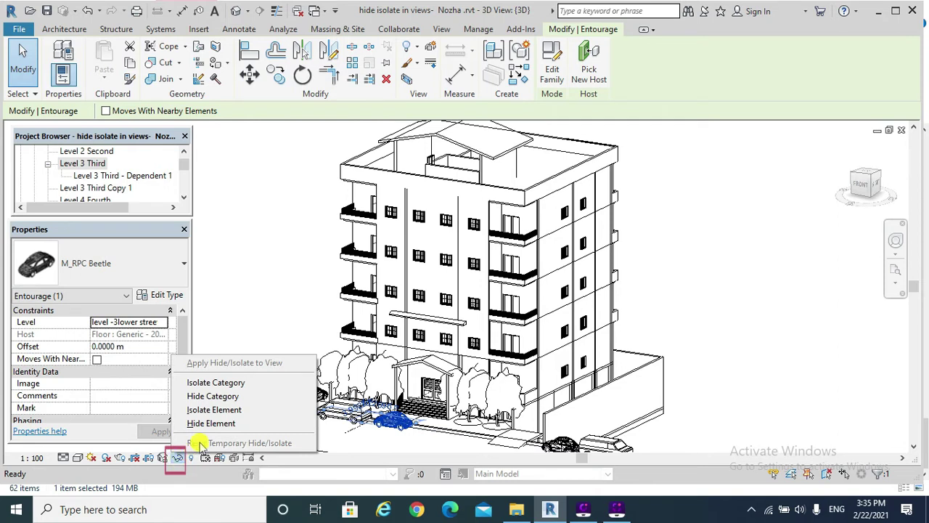
click(227, 383)
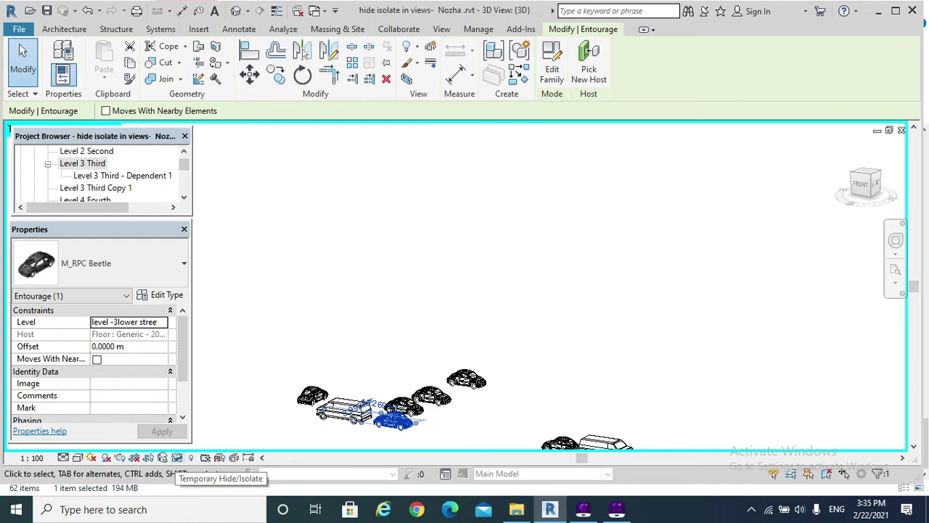
click(177, 457)
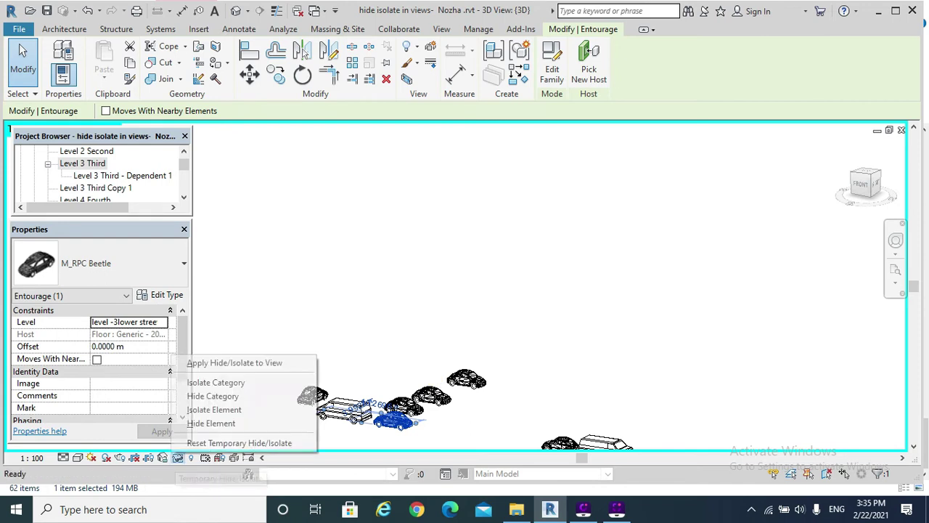
click(216, 444)
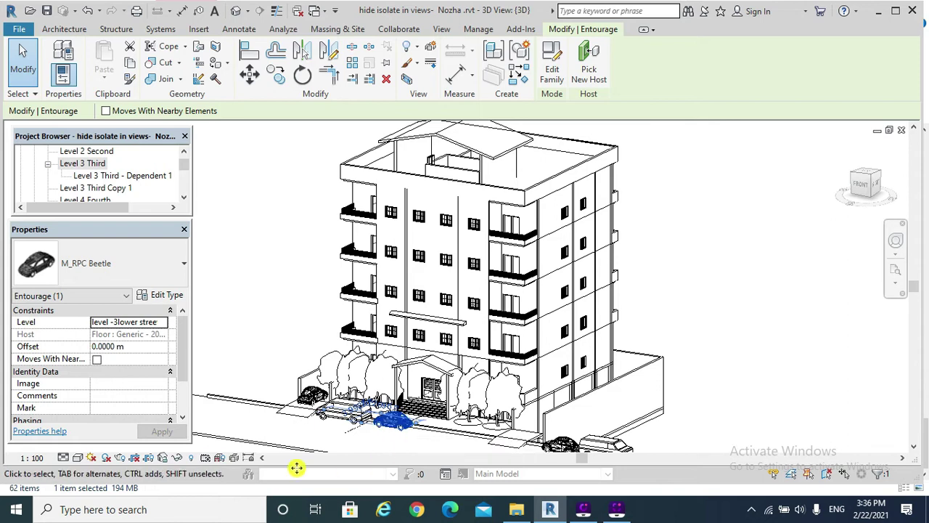
Step: Temporarily hide just the selected Beetle car using Hide Element
click(178, 457)
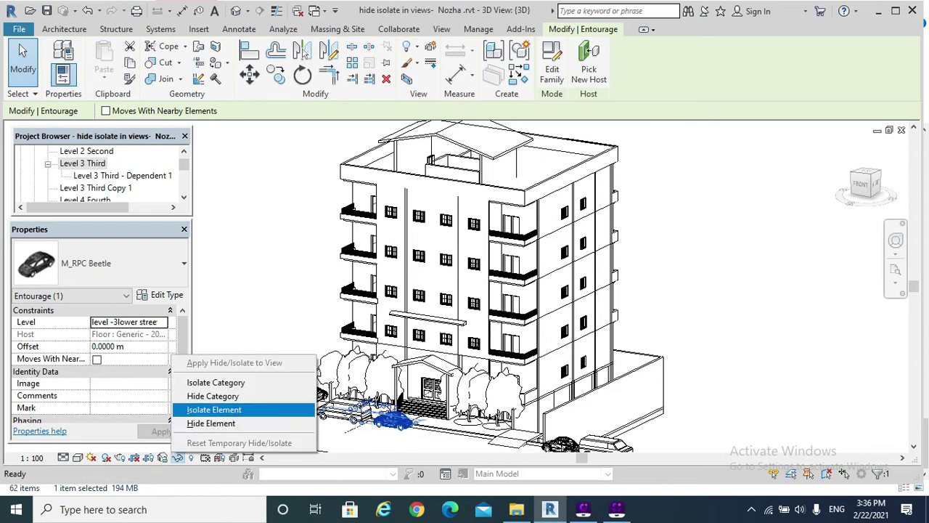
click(234, 427)
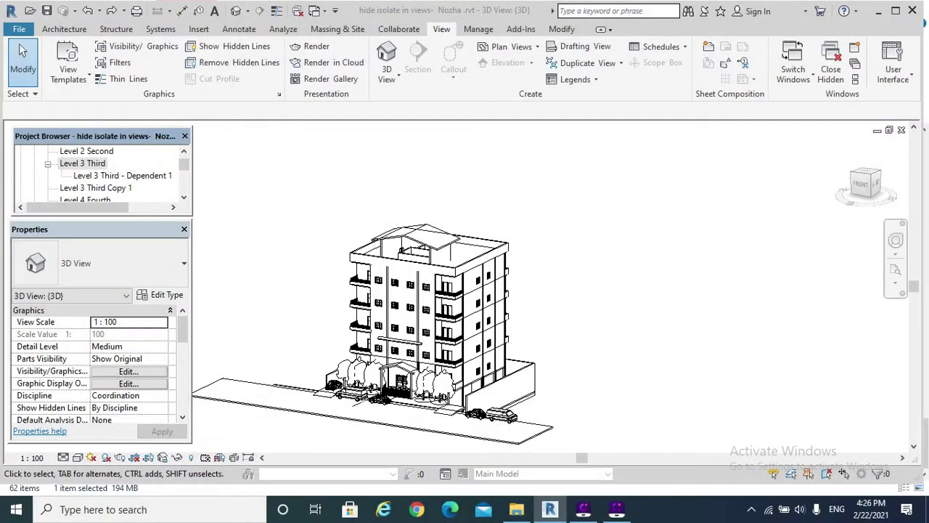
Step: Select a tree in front of the building and temporarily hide its whole category in the 3D view
click(439, 385)
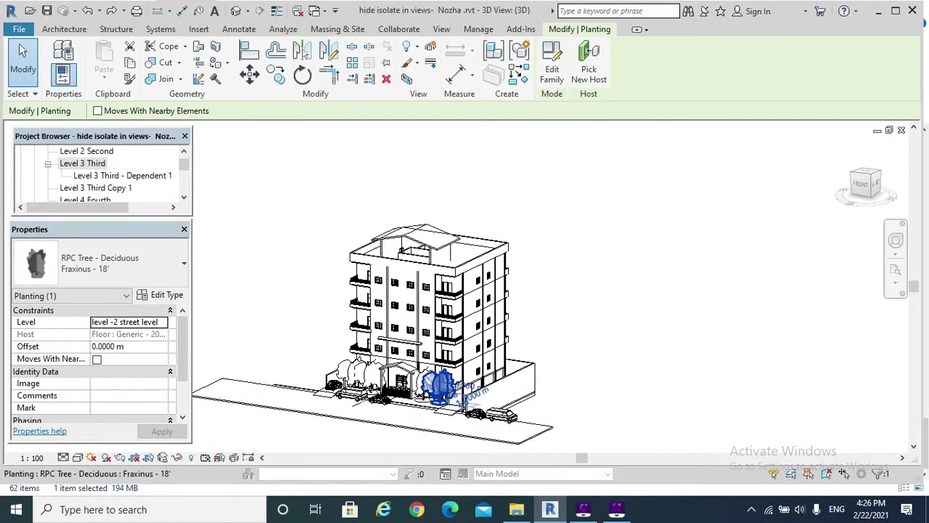
click(175, 459)
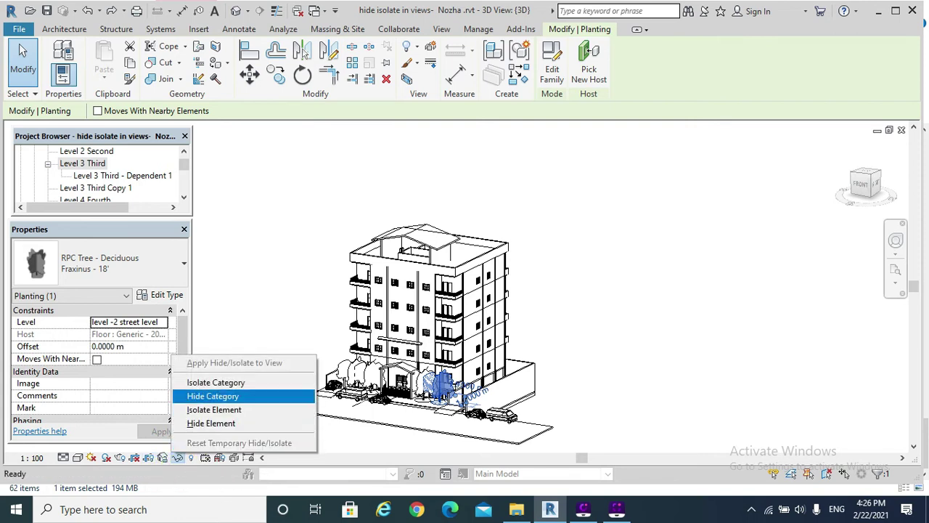
click(212, 396)
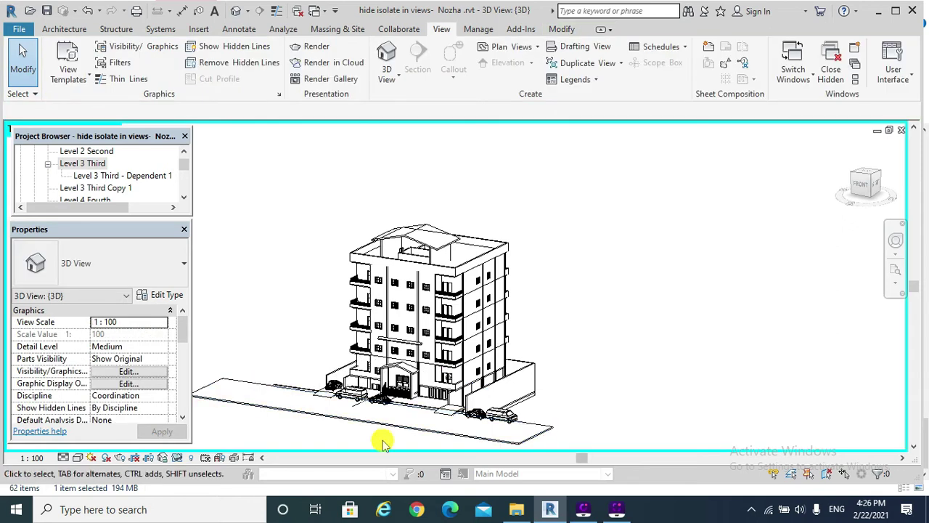
click(176, 457)
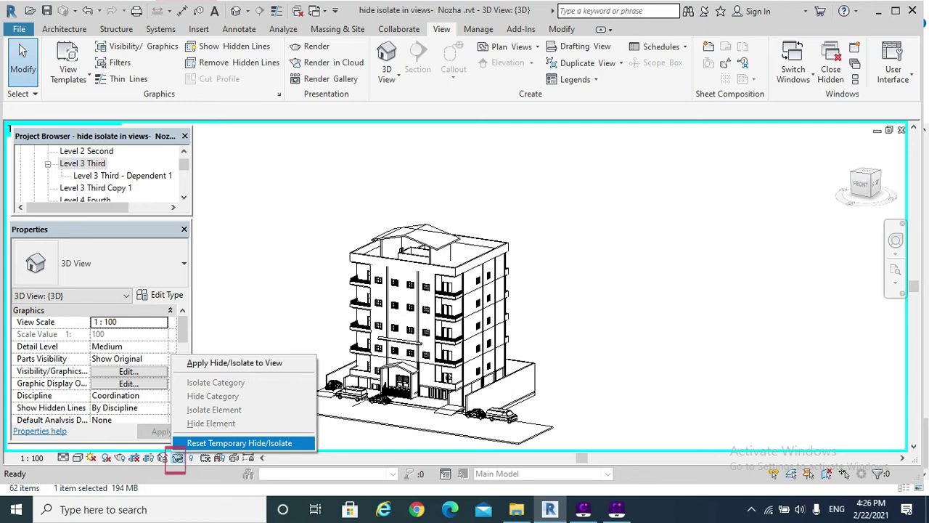
Step: Apply the temporary tree hiding to the 3D view permanently, dismissing the save reminder
click(254, 367)
key(Escape)
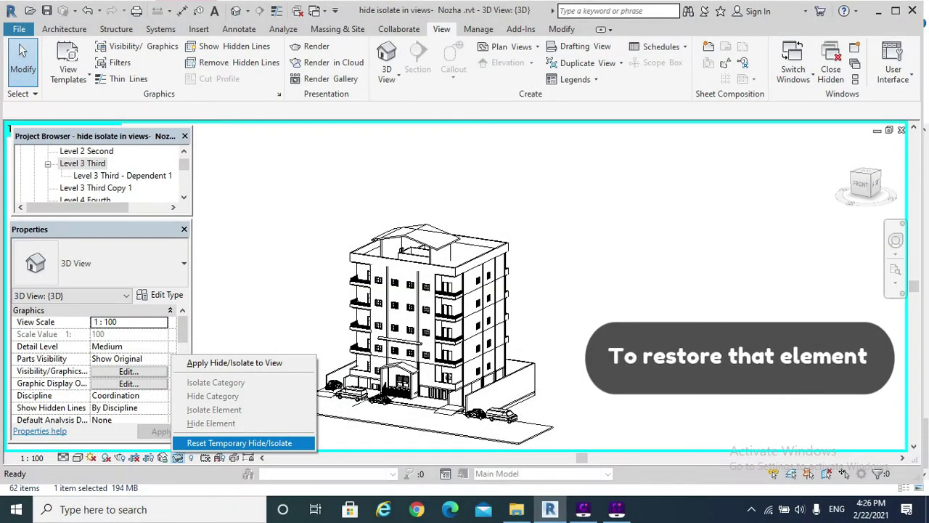
click(240, 443)
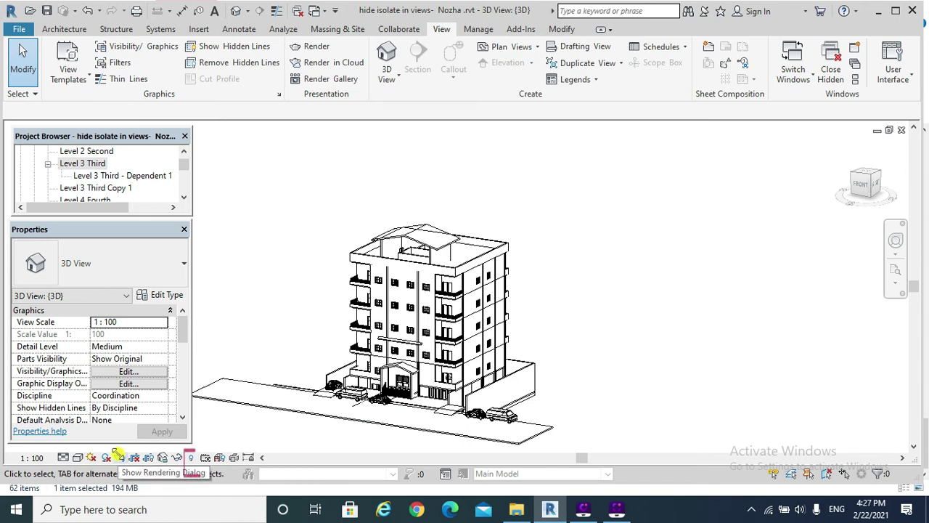
Step: Reveal hidden elements, unhide the trees' planting category, then turn reveal mode off
click(193, 459)
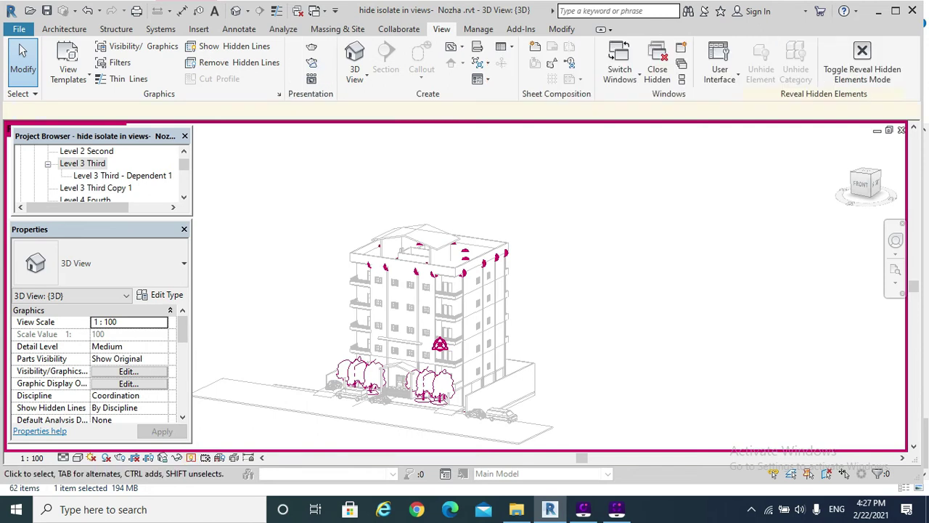
click(438, 382)
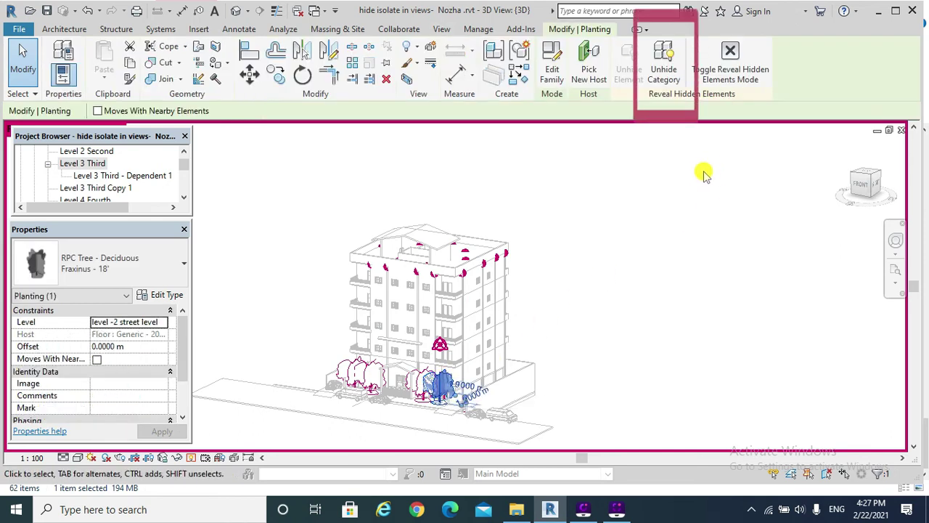
click(668, 73)
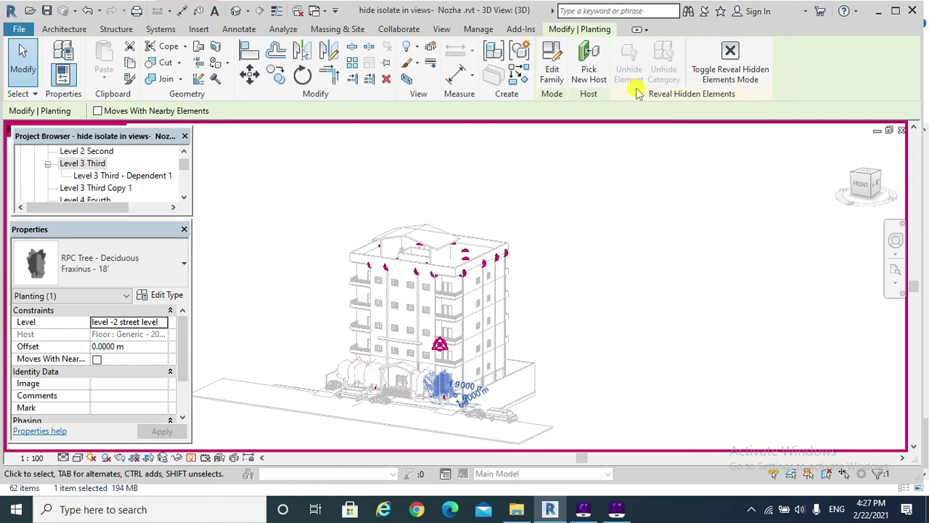
click(734, 86)
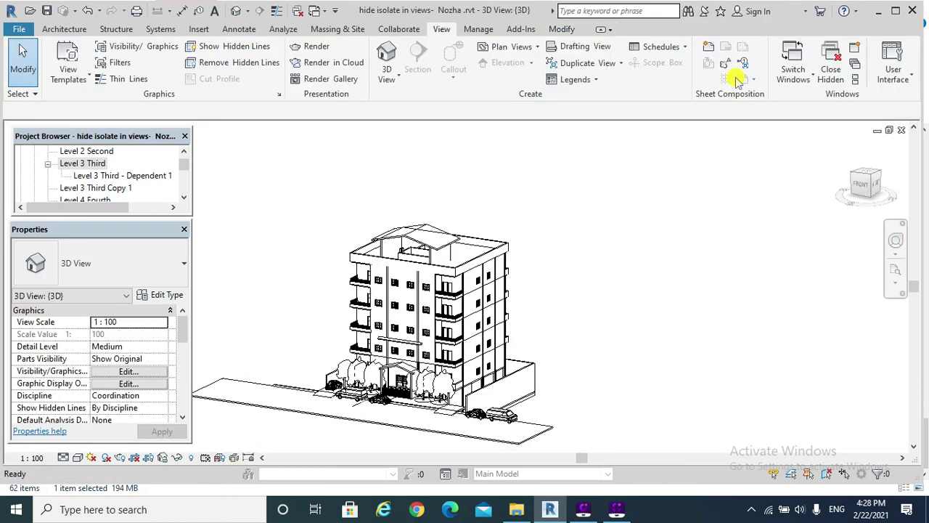